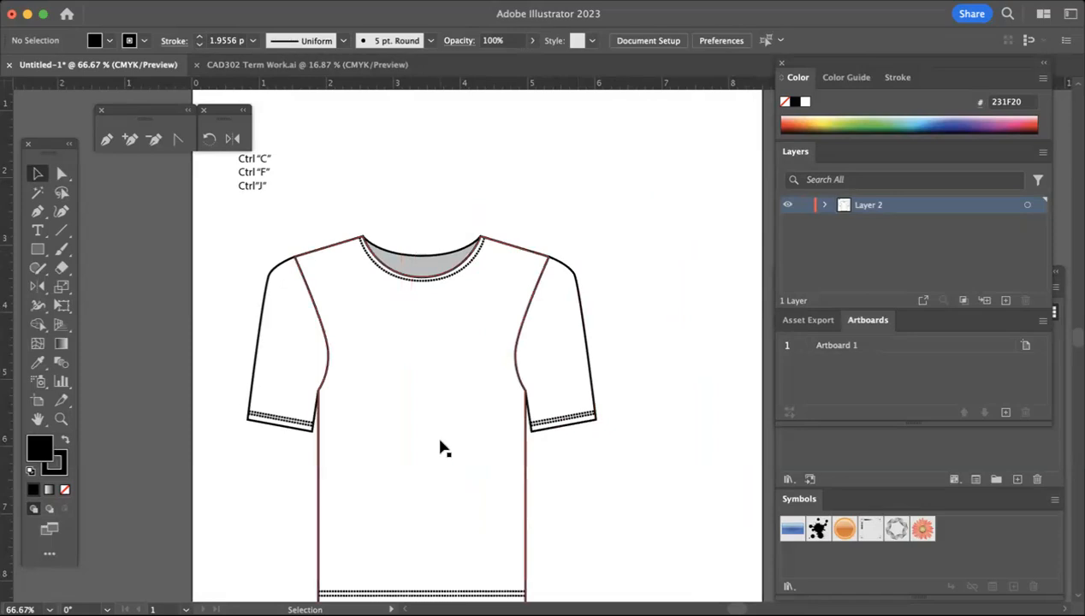
click(435, 434)
drag(410, 387, 597, 441)
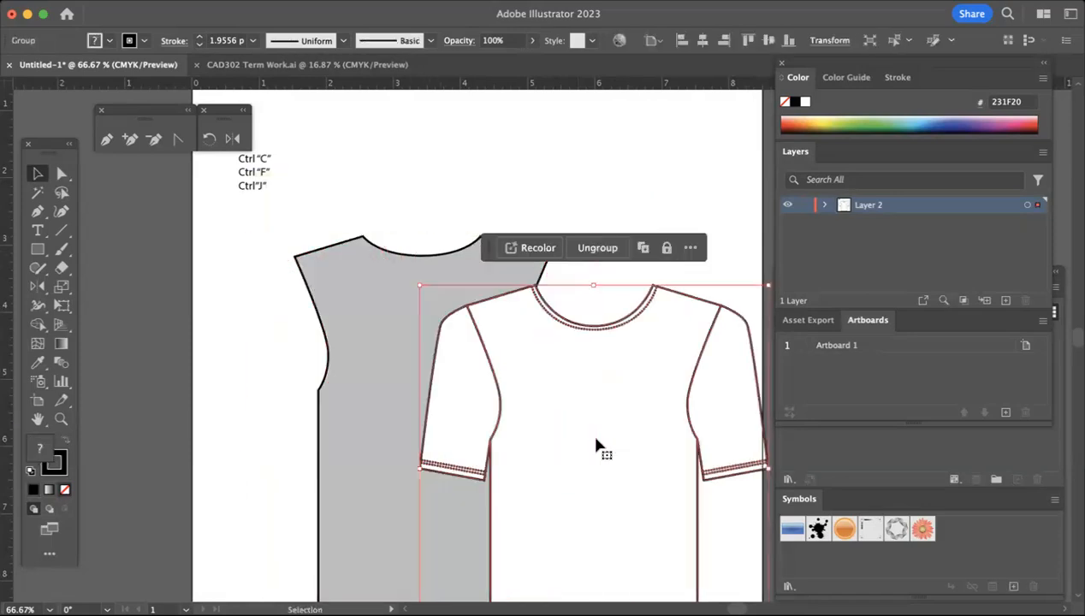
key(ctrl+z)
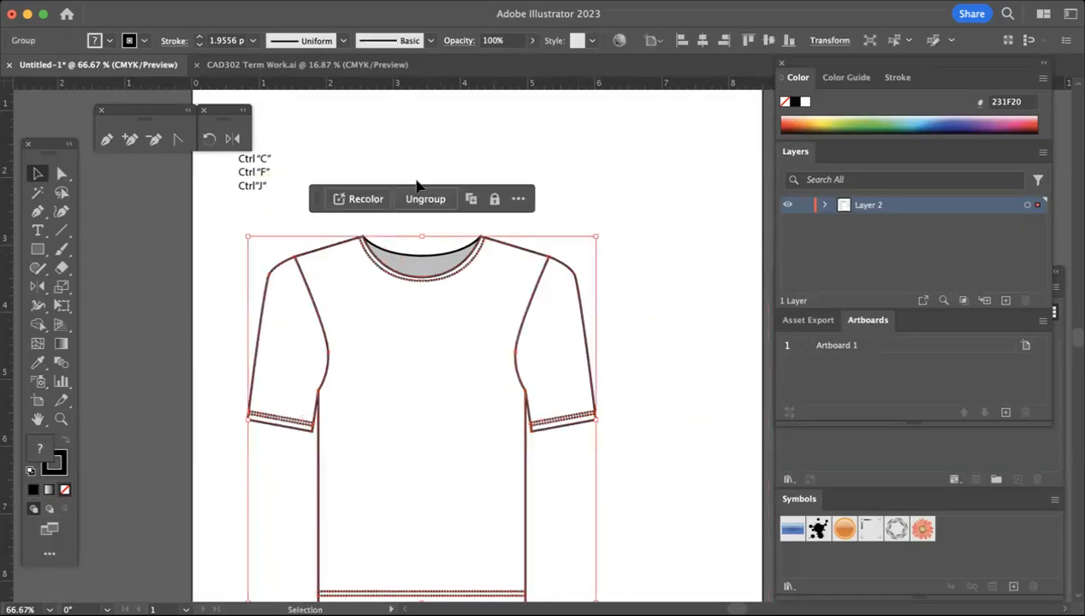
- Group all parts of the T-shirt, front and back, and move the group down towards the artboard's lower right
click(369, 116)
drag(233, 237, 599, 590)
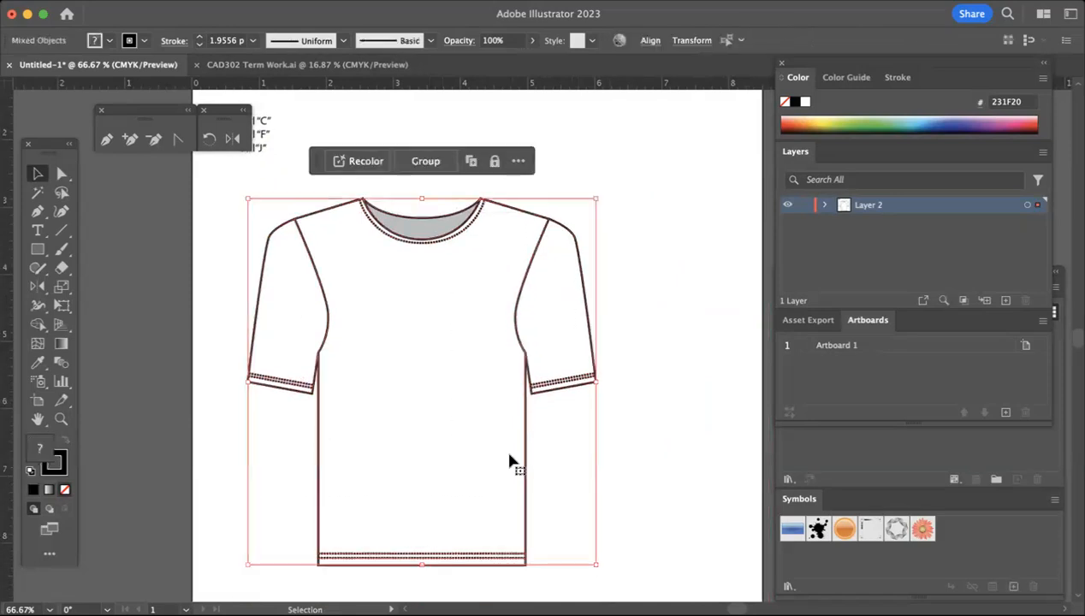
click(426, 163)
drag(364, 280, 744, 544)
- Select the three lines of Ctrl shortcut text and preview the available fonts on them
scroll(530, 346, up, 5)
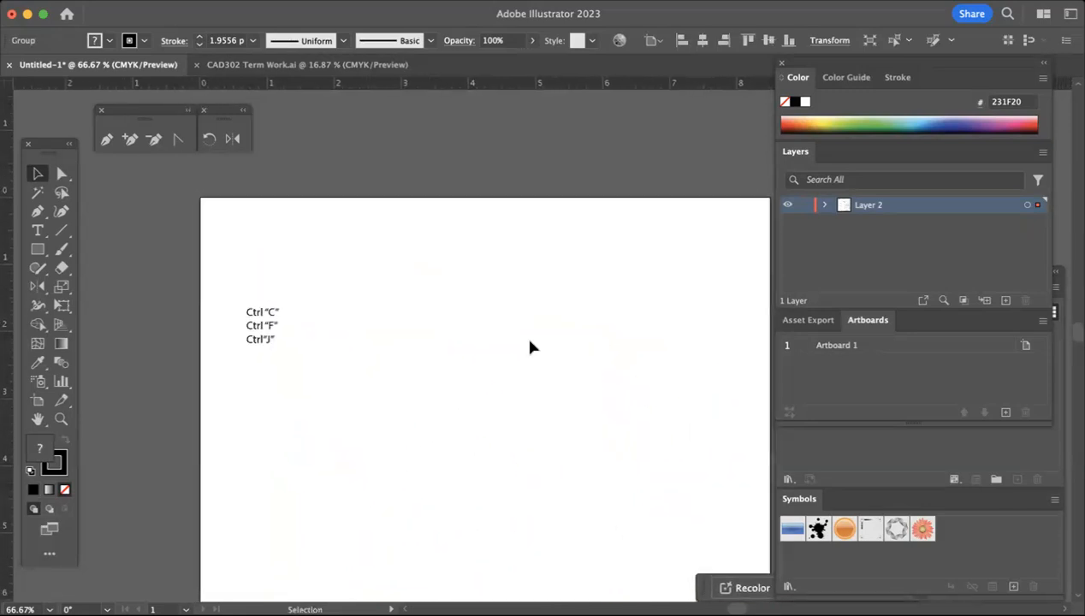
click(255, 324)
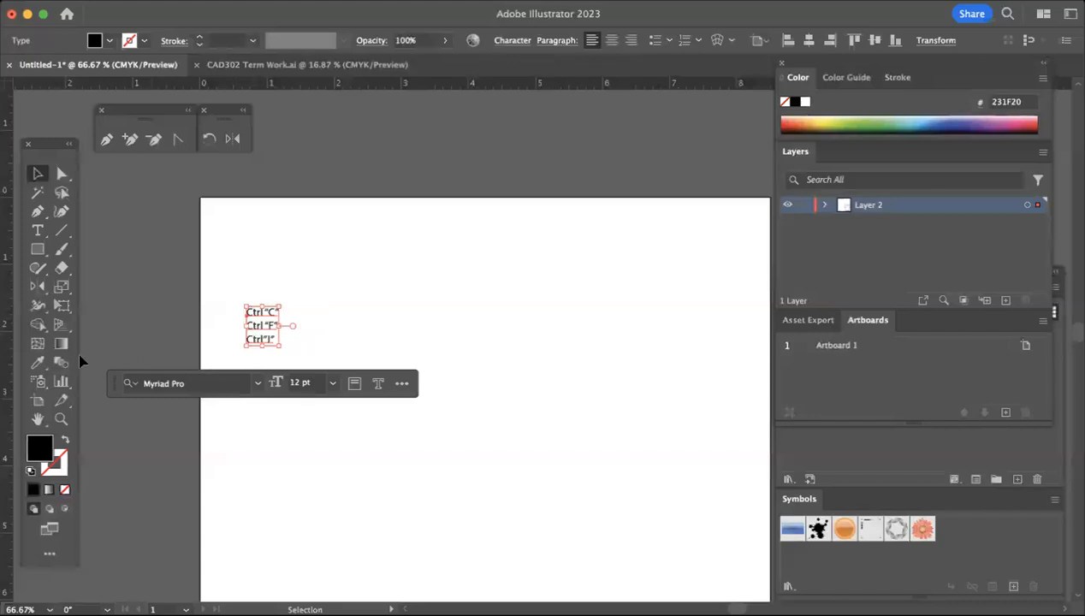
click(37, 230)
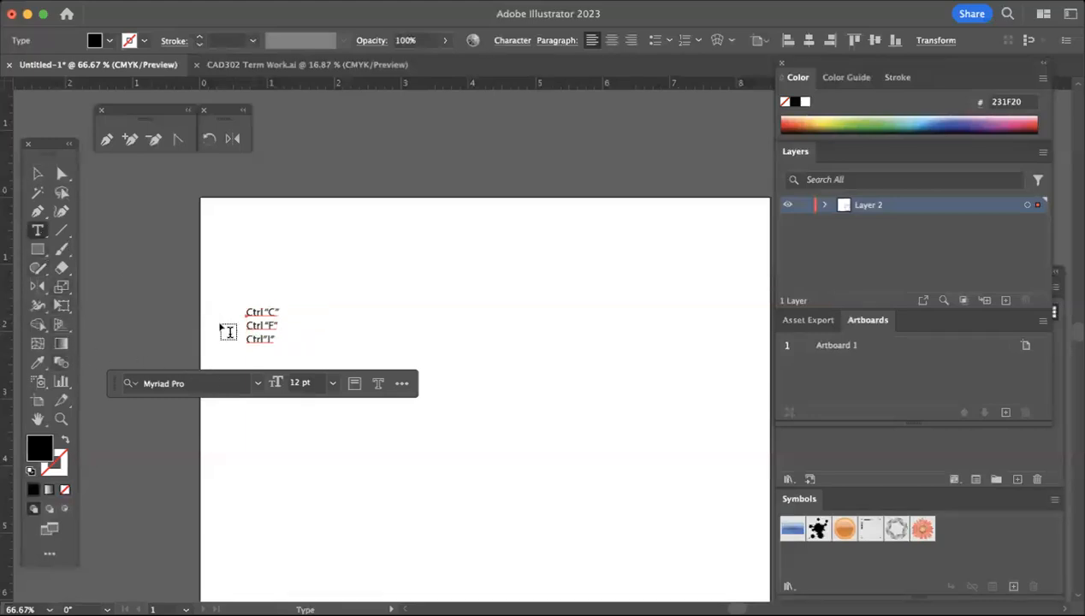
click(248, 312)
drag(247, 311, 278, 344)
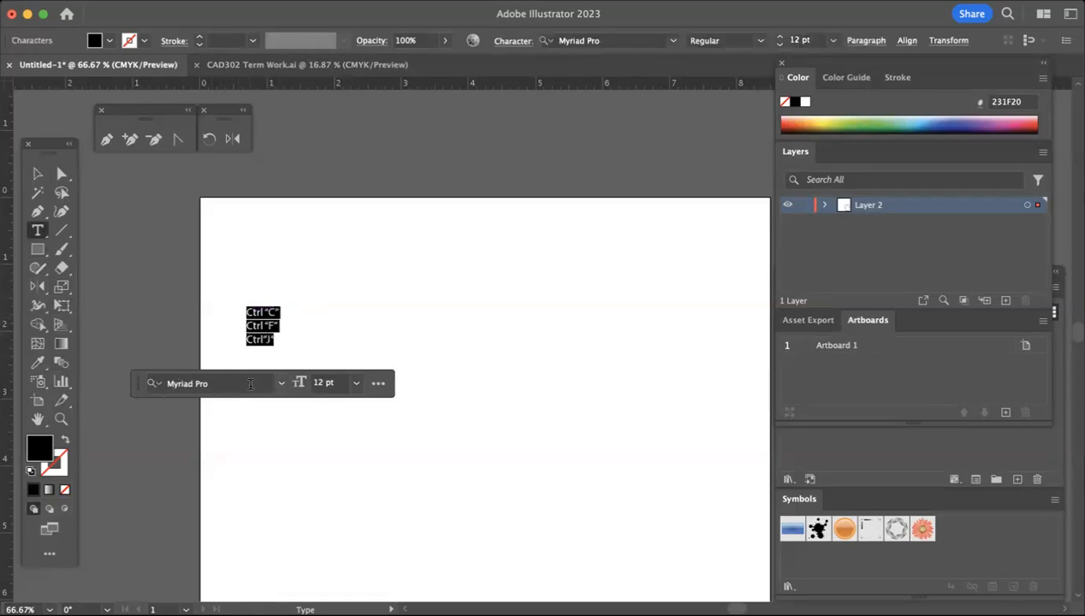
click(281, 386)
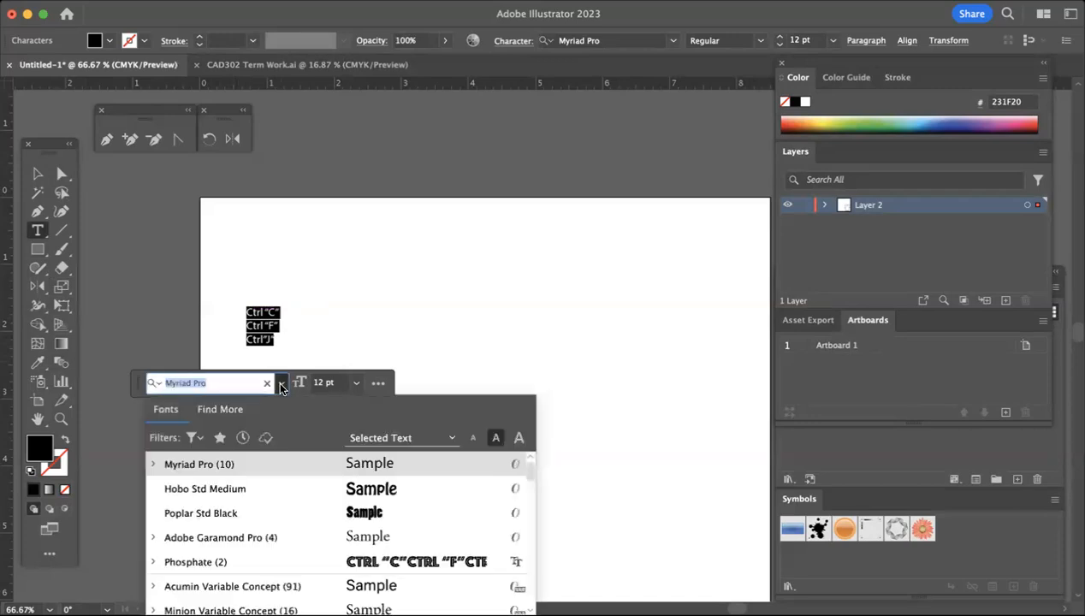
scroll(318, 453, down, 2)
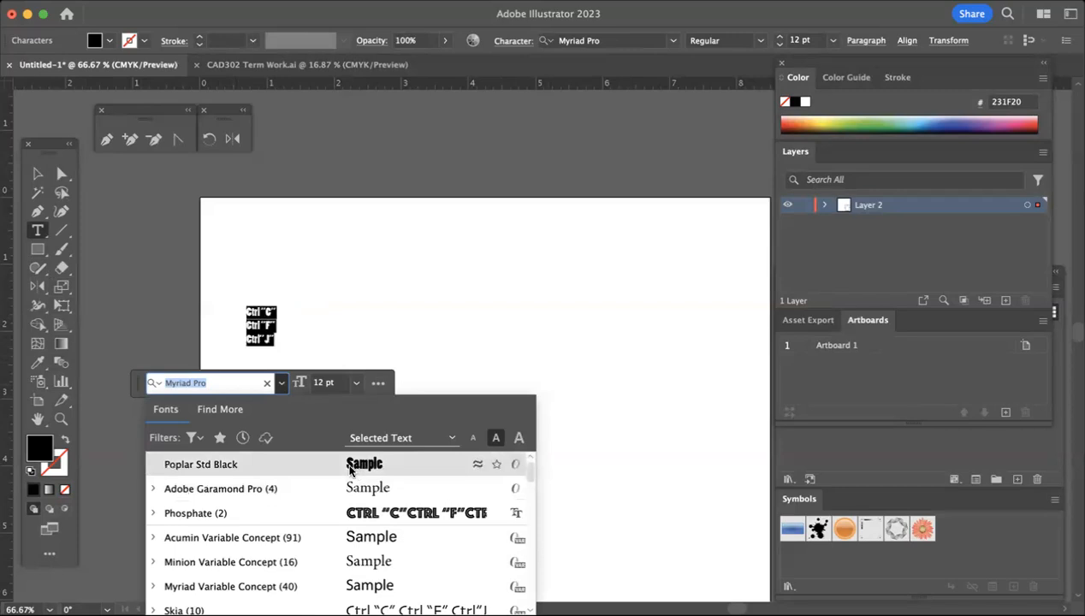
scroll(390, 496, down, 5)
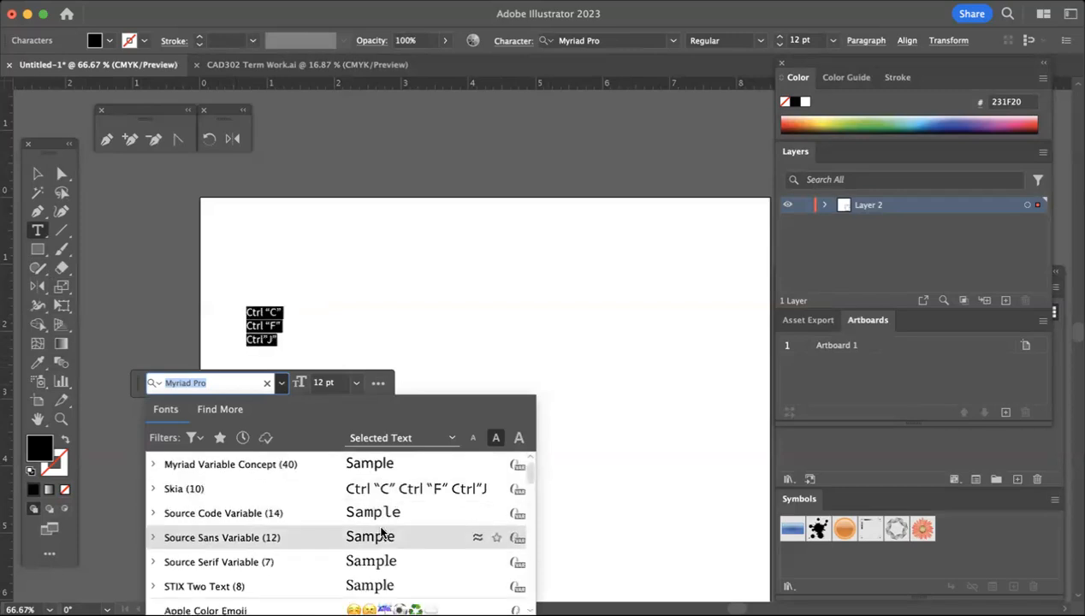
scroll(382, 532, down, 3)
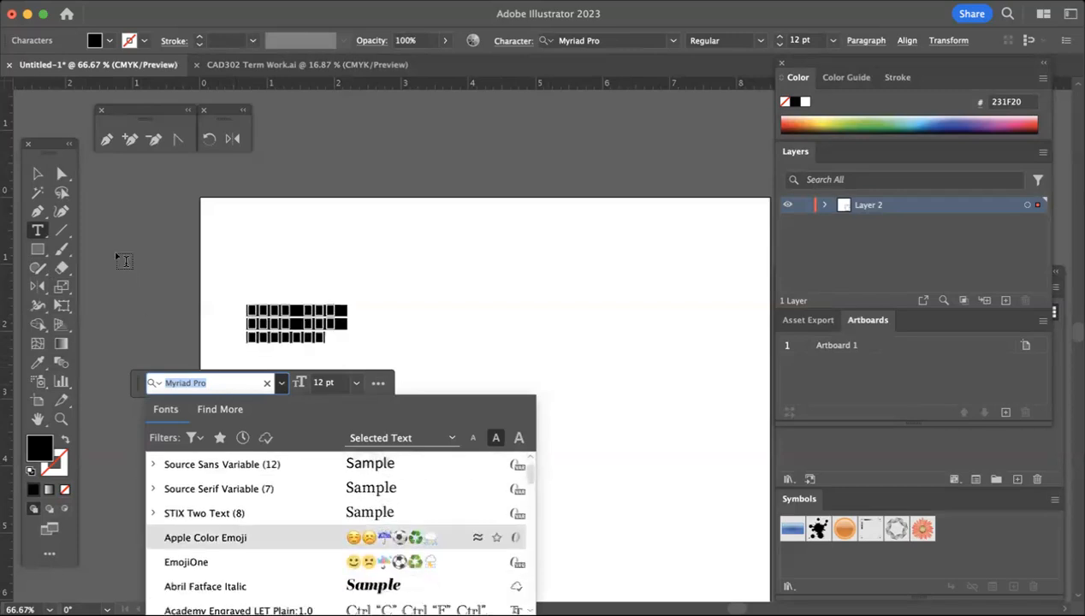
- Move the shortcut text block up near the artboard's top edge, to about X 1.54 in, Y 0.58 in
click(39, 175)
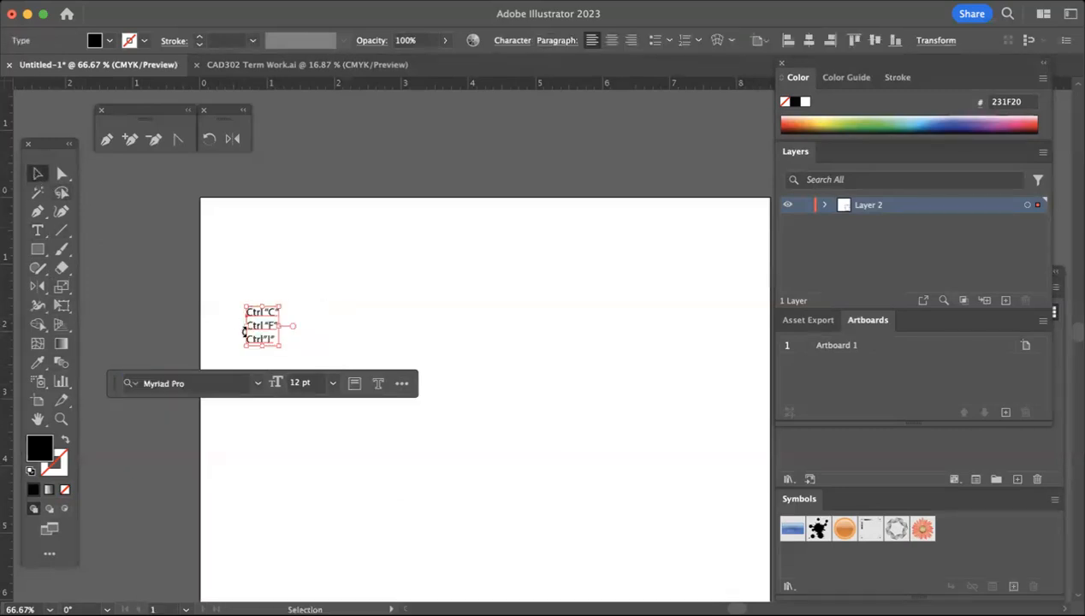
drag(258, 330, 304, 241)
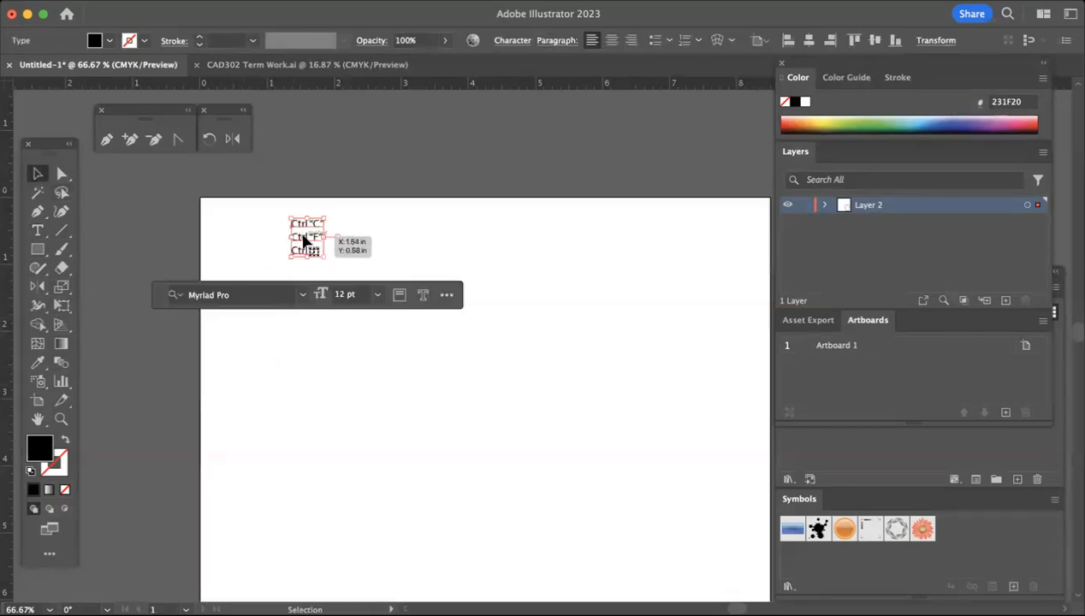
- Reselect all characters of the moved shortcut text and compare font previews such as Phosphate and STIX Two Text
click(37, 232)
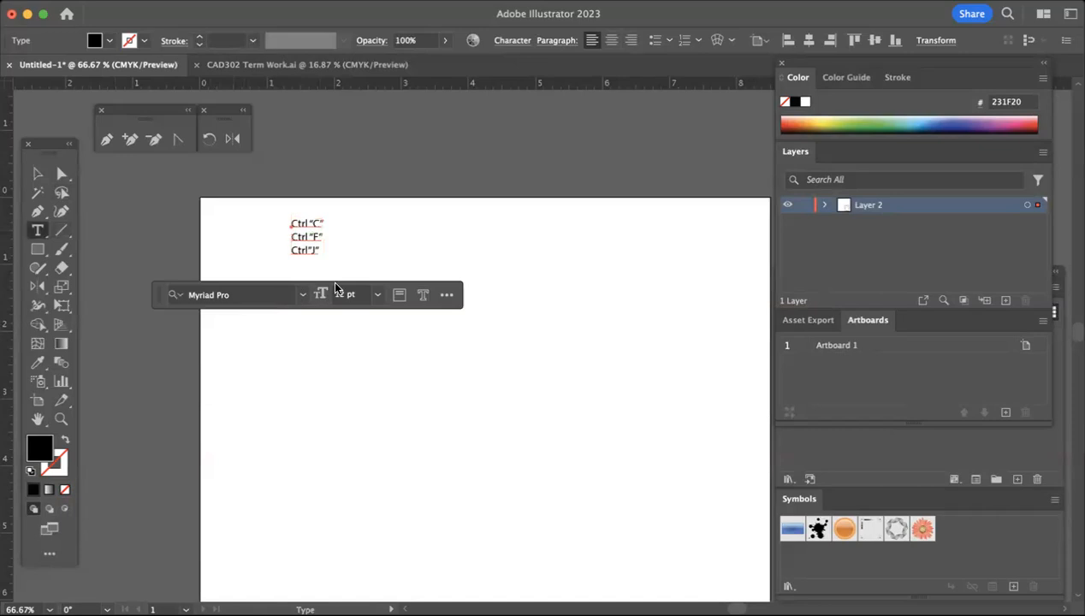
drag(293, 220, 341, 261)
click(327, 295)
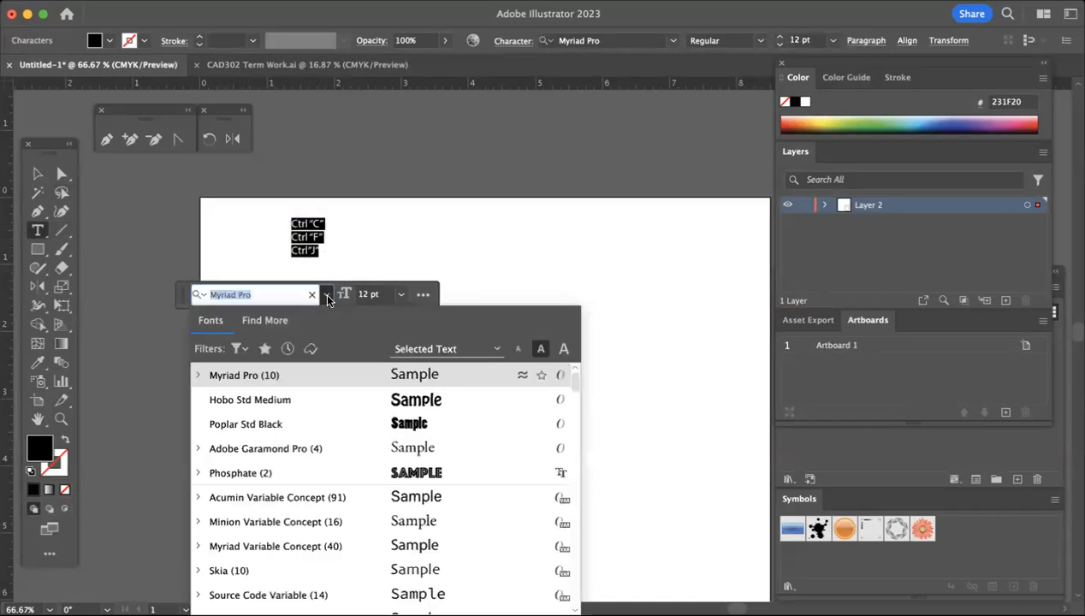
scroll(380, 470, down, 1)
scroll(380, 470, down, 4)
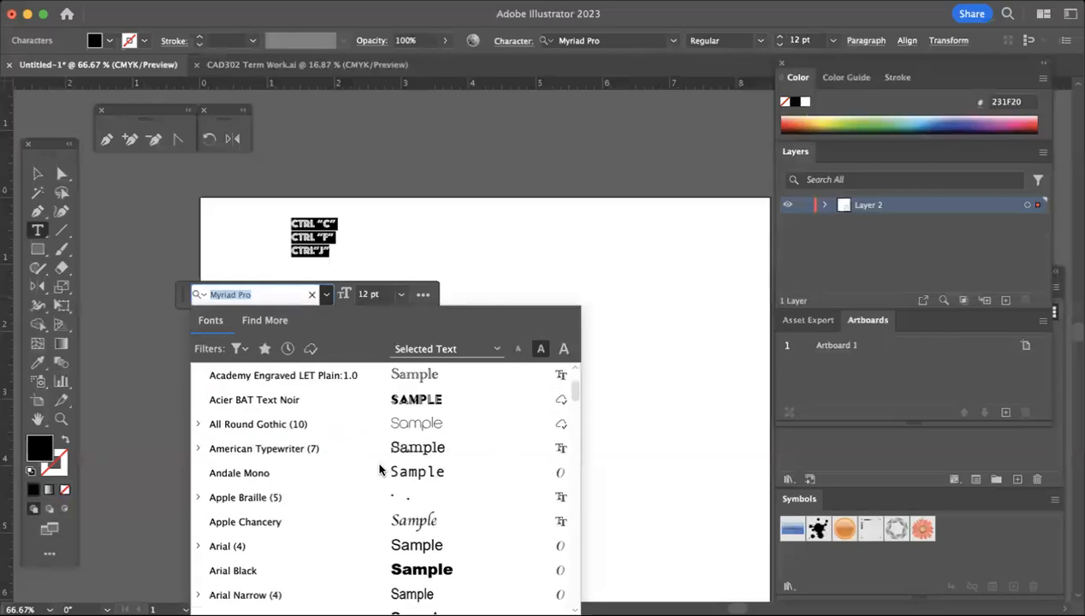
scroll(380, 470, up, 3)
scroll(380, 469, up, 6)
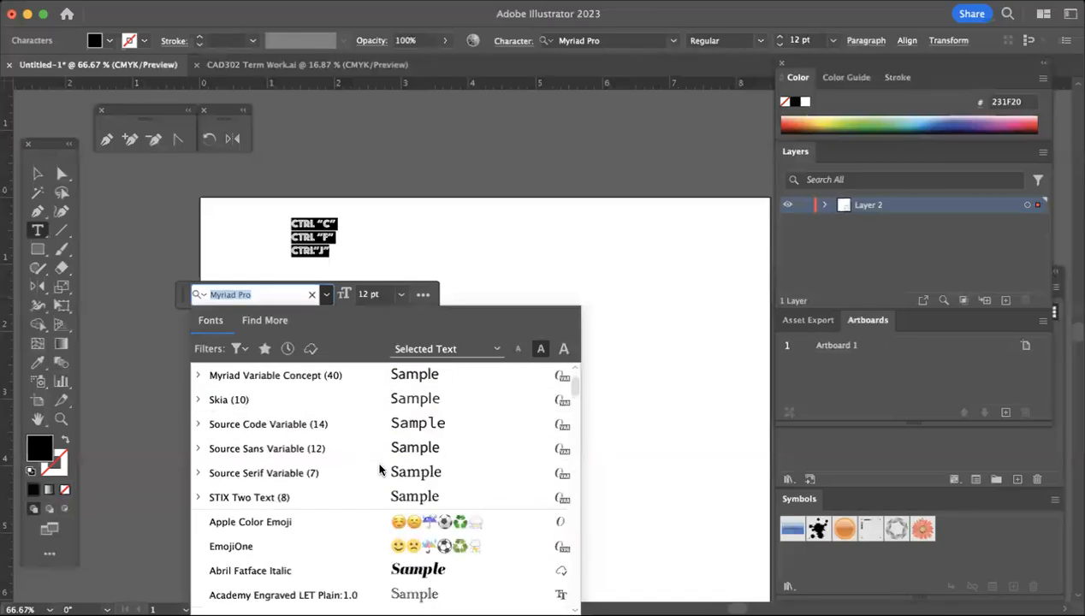
scroll(380, 469, up, 7)
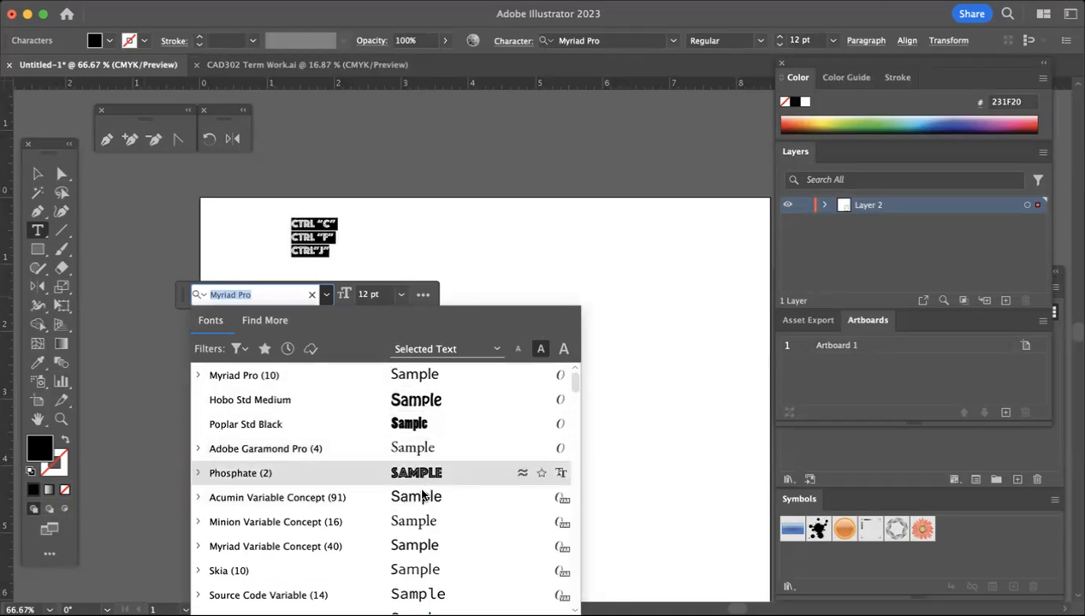
scroll(420, 547, down, 5)
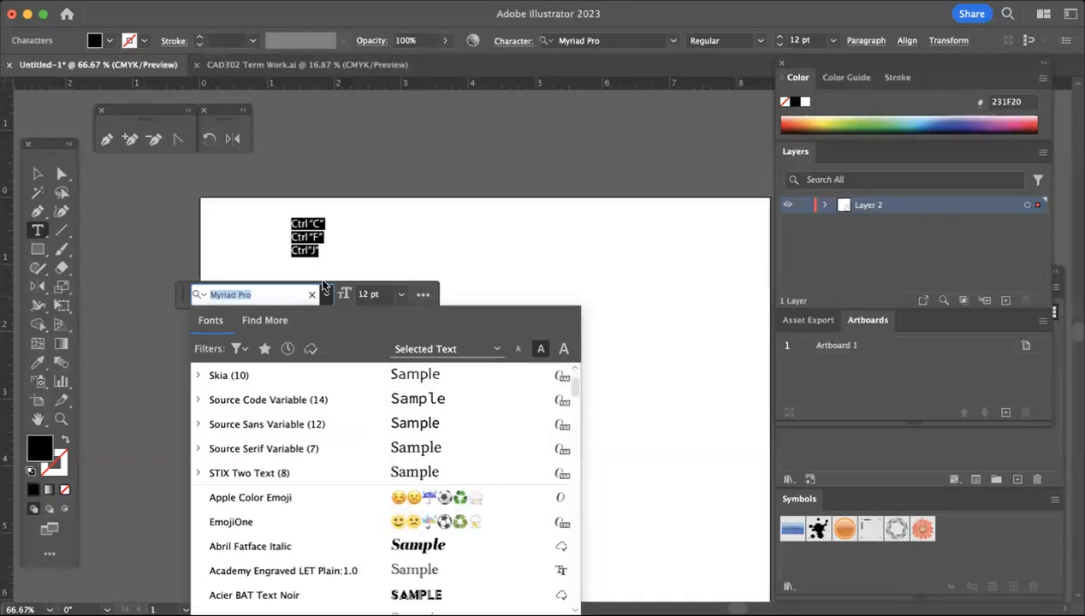
scroll(417, 531, down, 1)
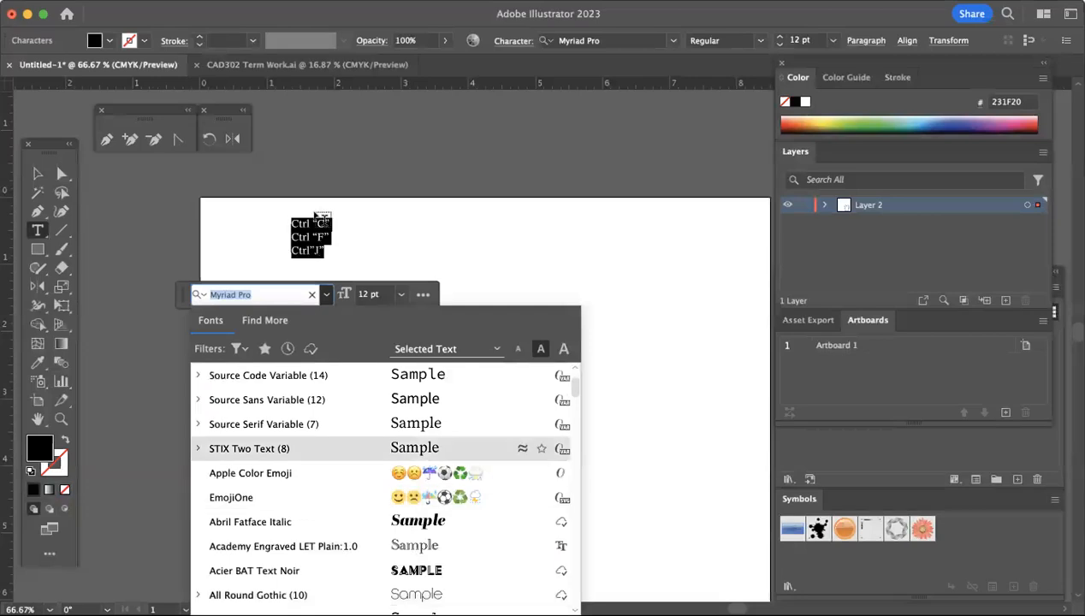
- Look through the full font list for the selected shortcut text, examining the sample styles down to the Japanese fonts
click(672, 41)
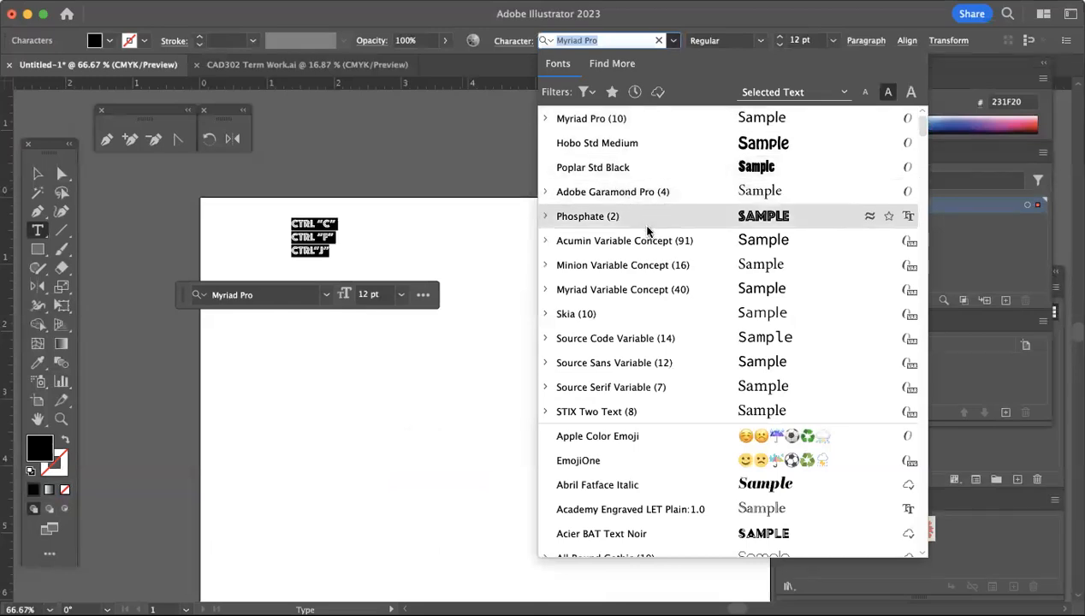
scroll(665, 282, down, 2)
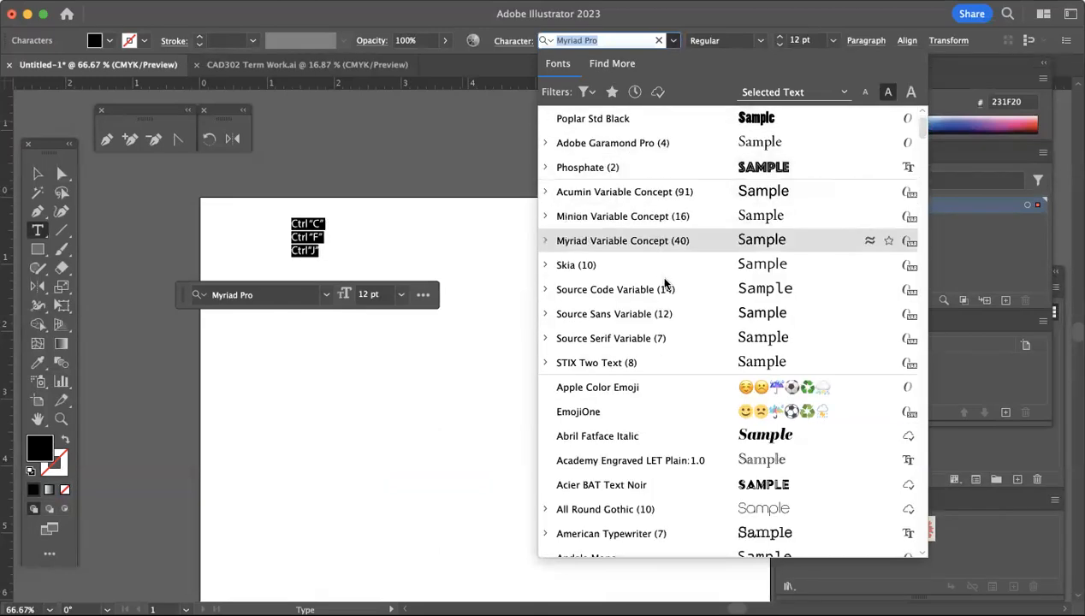
scroll(666, 282, down, 10)
scroll(665, 283, down, 15)
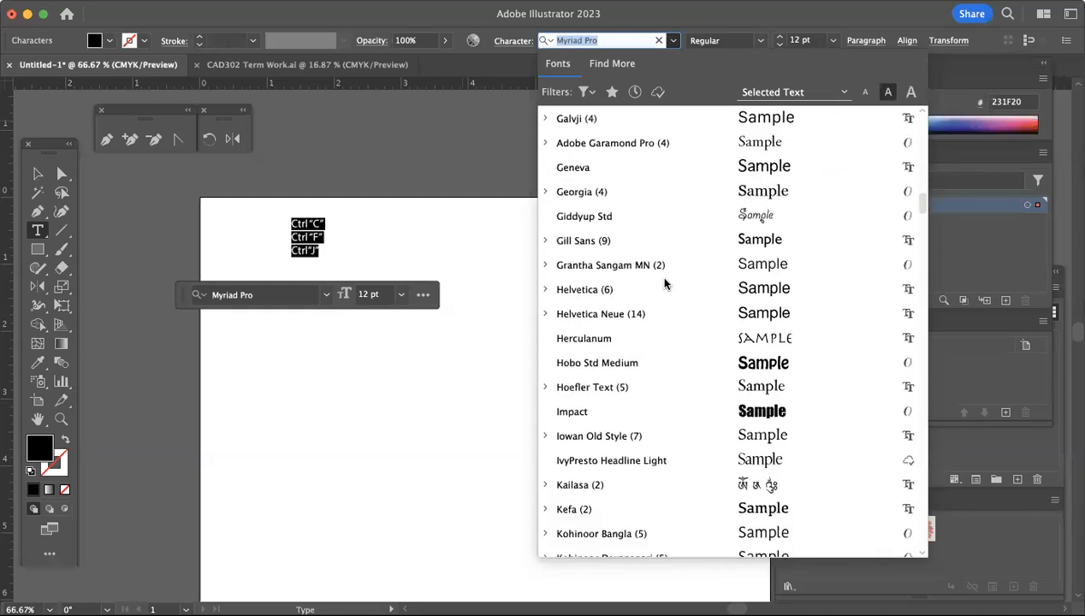
scroll(665, 283, down, 8)
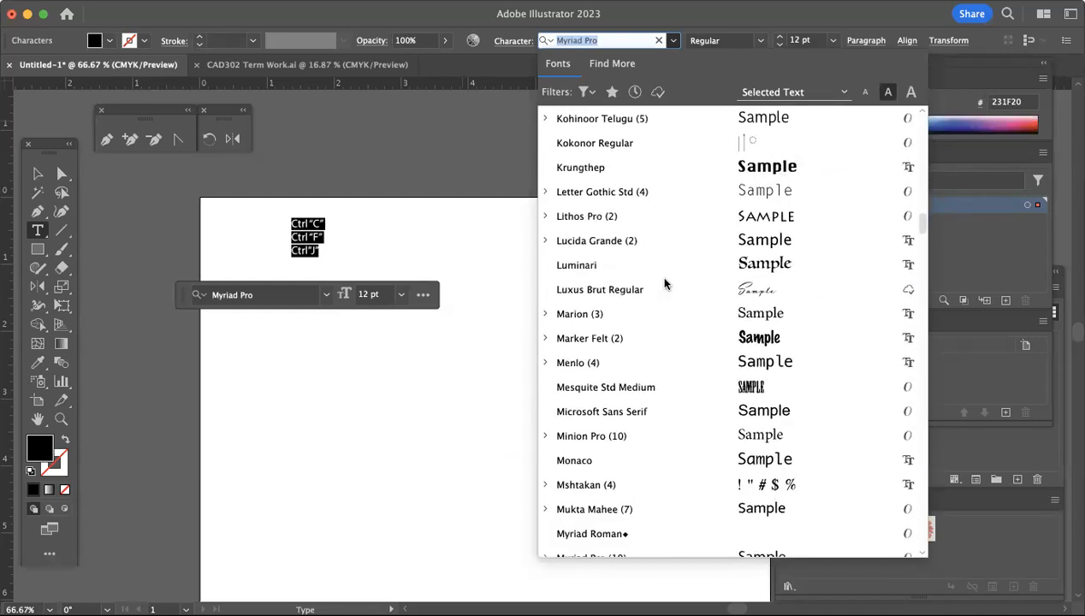
scroll(665, 283, down, 5)
scroll(665, 284, down, 20)
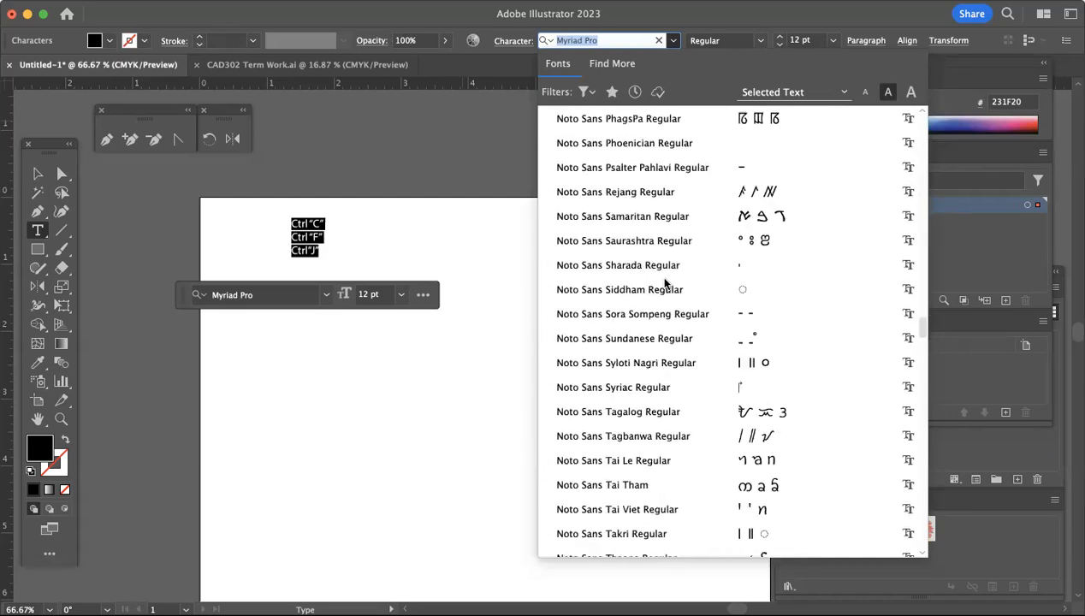
scroll(665, 283, down, 10)
scroll(665, 283, down, 1)
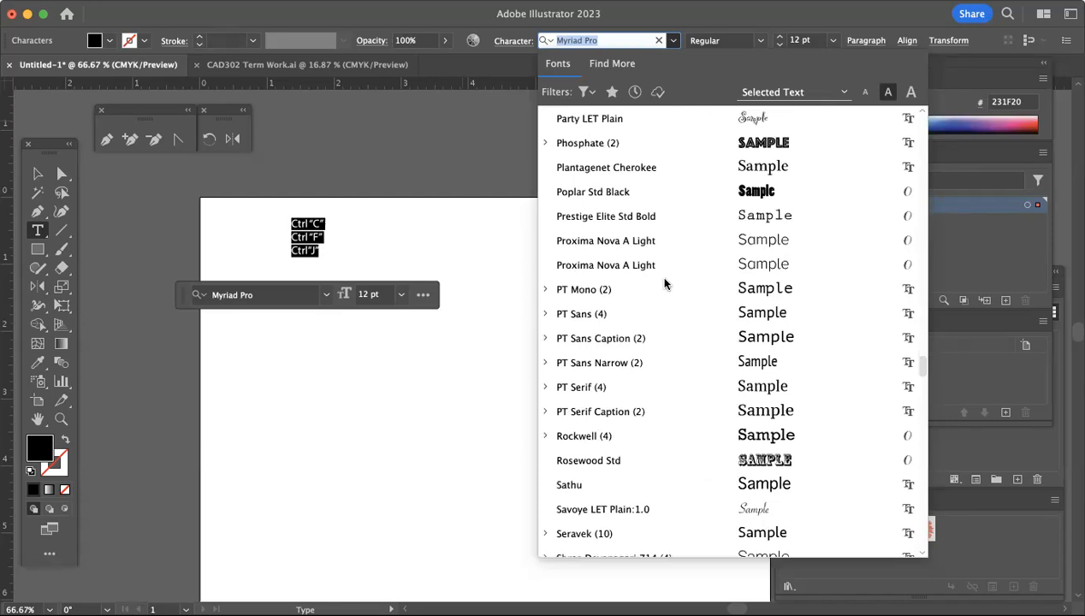
scroll(665, 283, down, 2)
scroll(665, 283, down, 1)
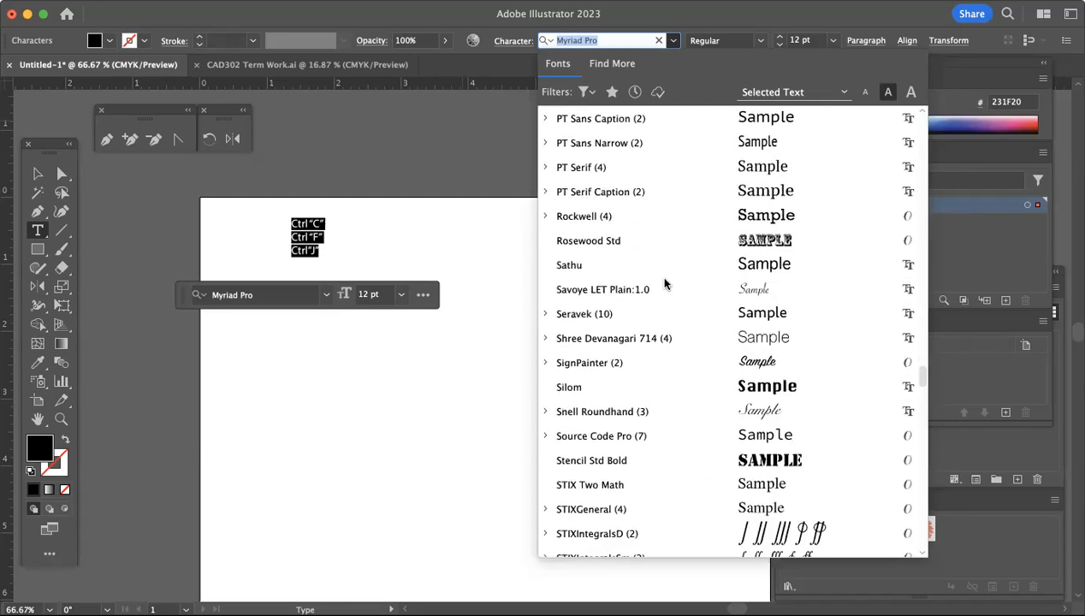
scroll(665, 283, down, 2)
scroll(665, 283, down, 5)
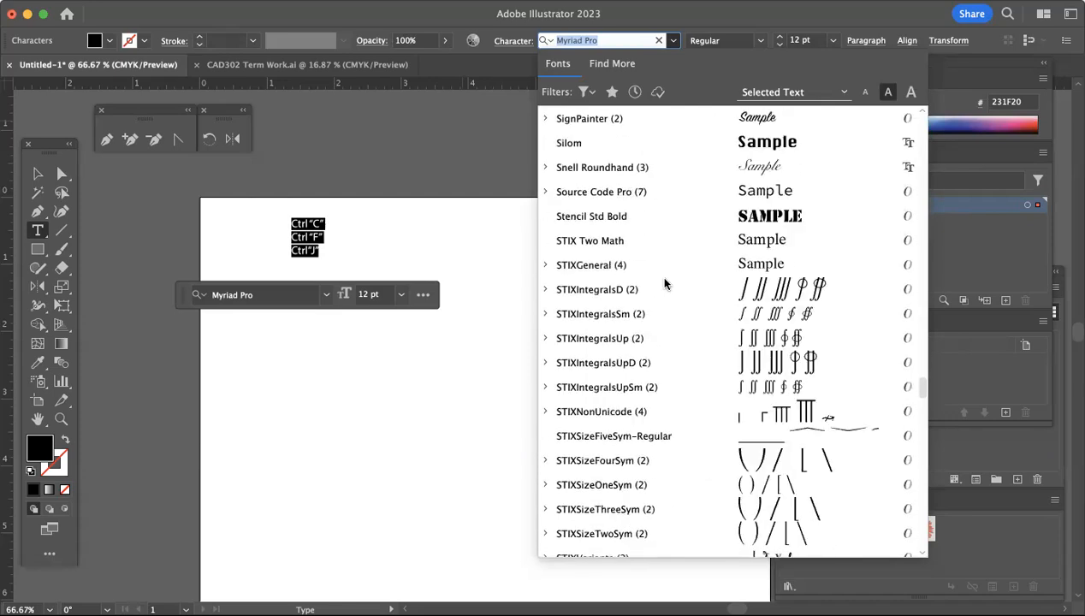
scroll(665, 283, down, 6)
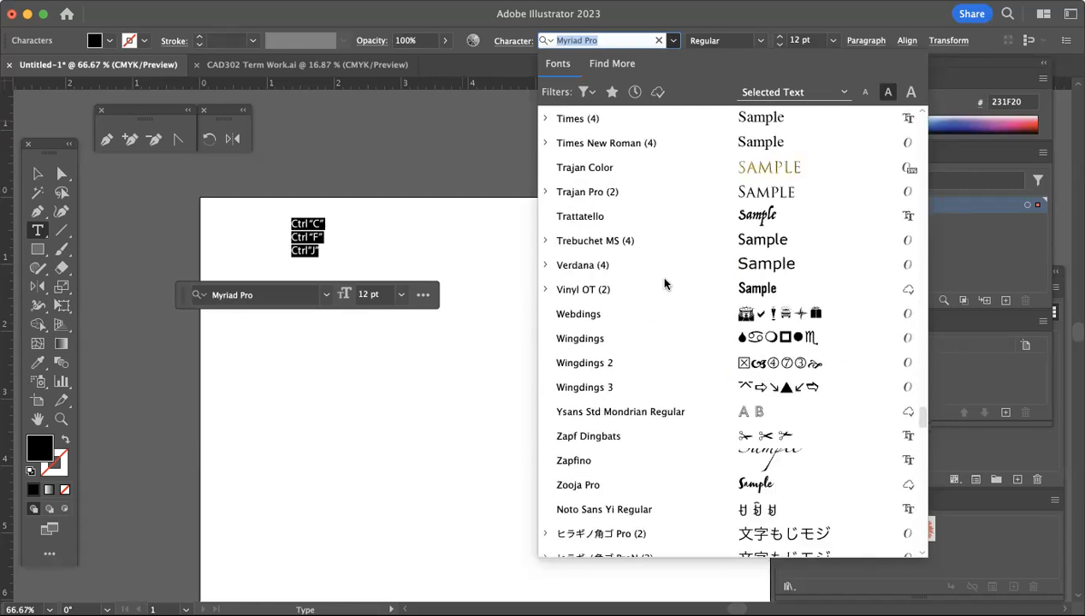
scroll(665, 284, down, 1)
scroll(665, 283, down, 20)
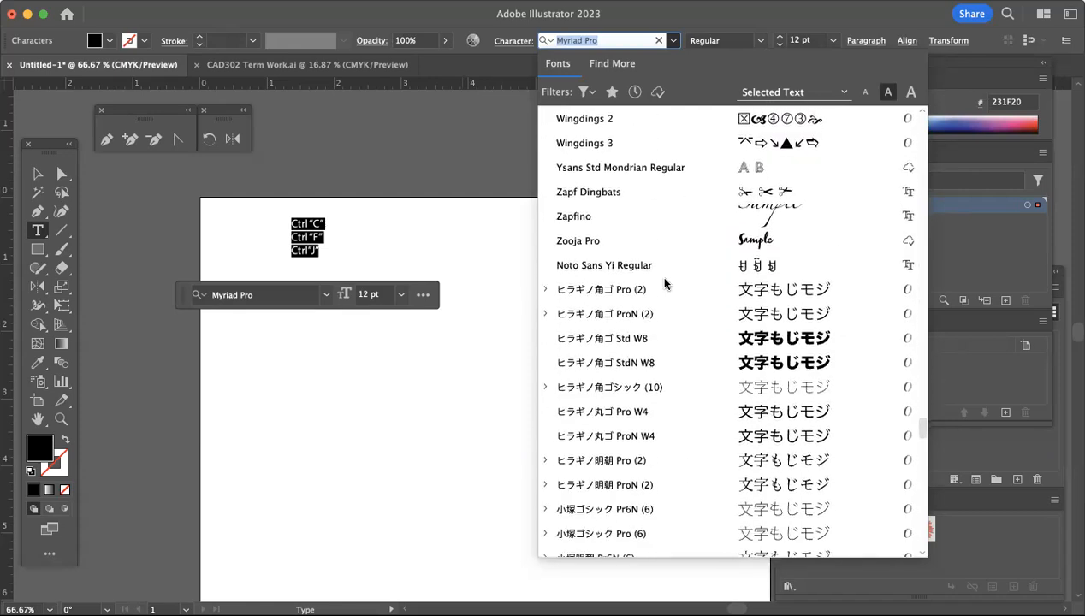
scroll(665, 280, down, 5)
- Set the selected shortcut text in the Cooper Std font
scroll(665, 283, up, 20)
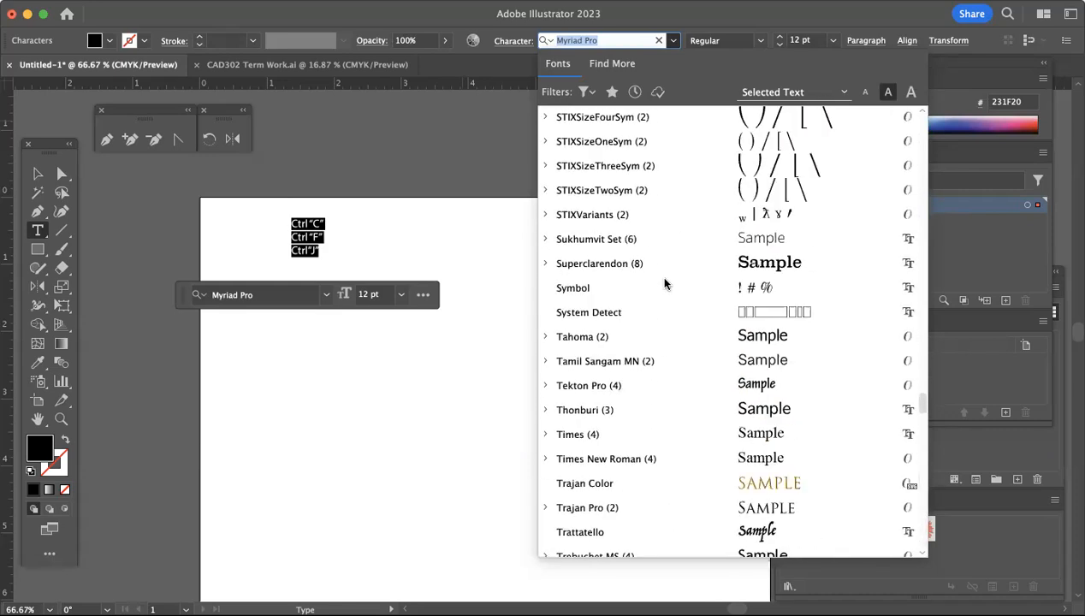
scroll(664, 284, up, 6)
scroll(664, 284, up, 5)
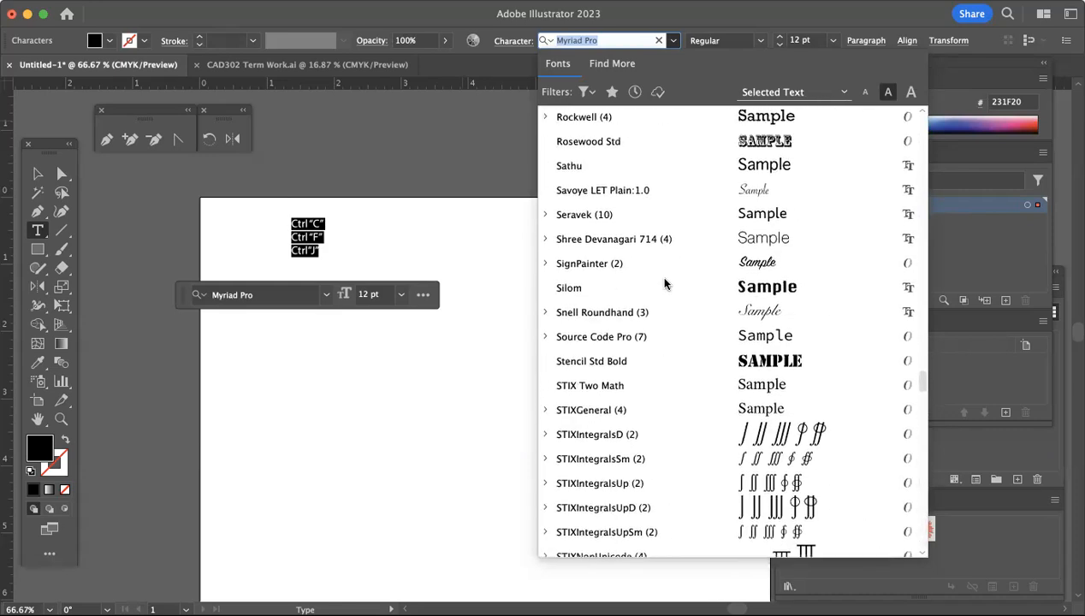
scroll(665, 284, up, 2)
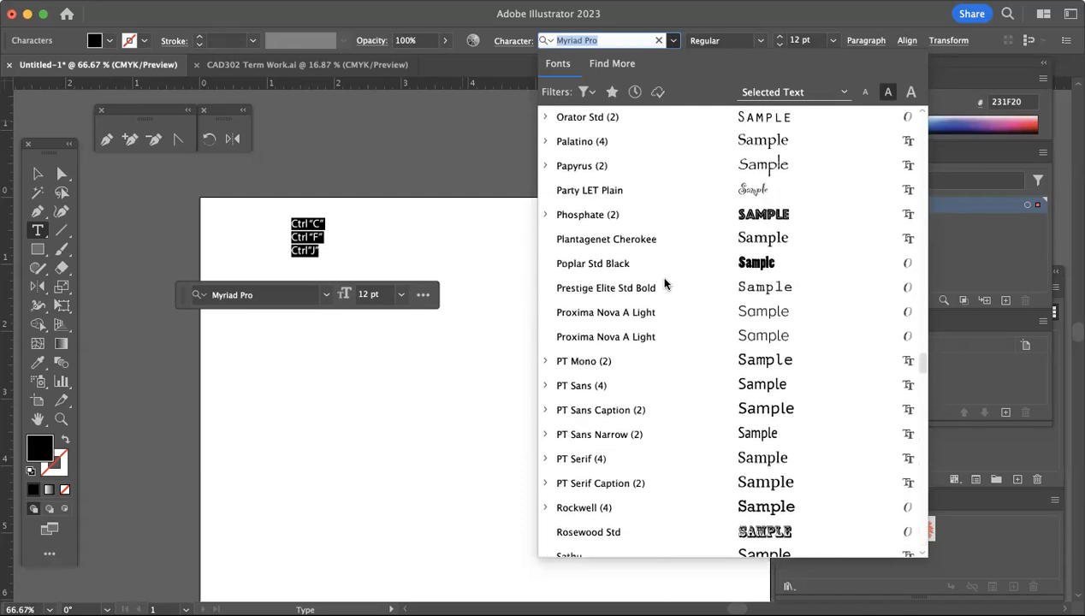
scroll(665, 283, up, 10)
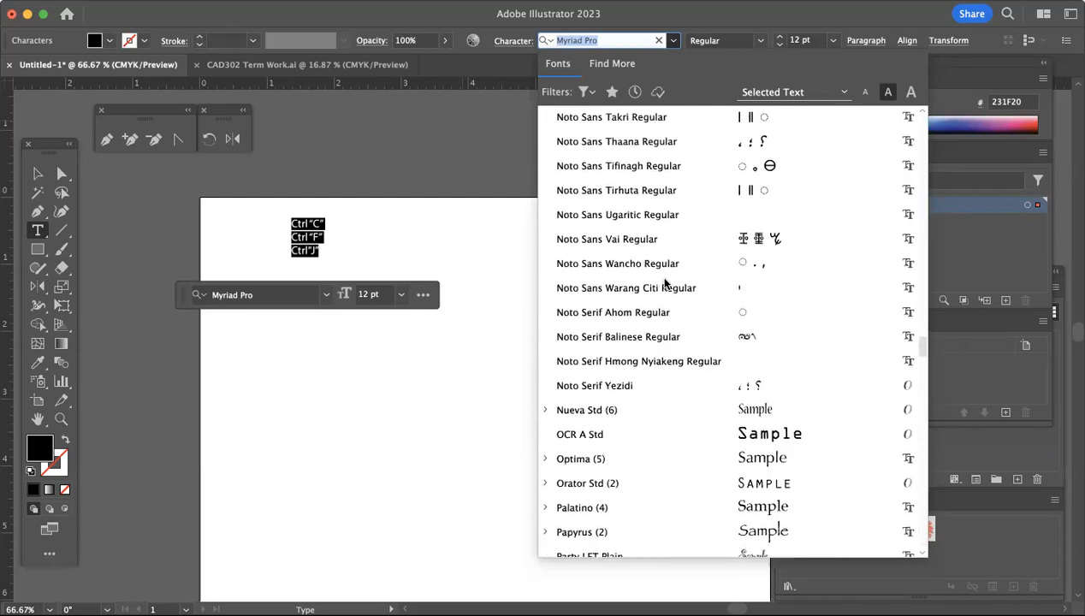
scroll(664, 283, up, 13)
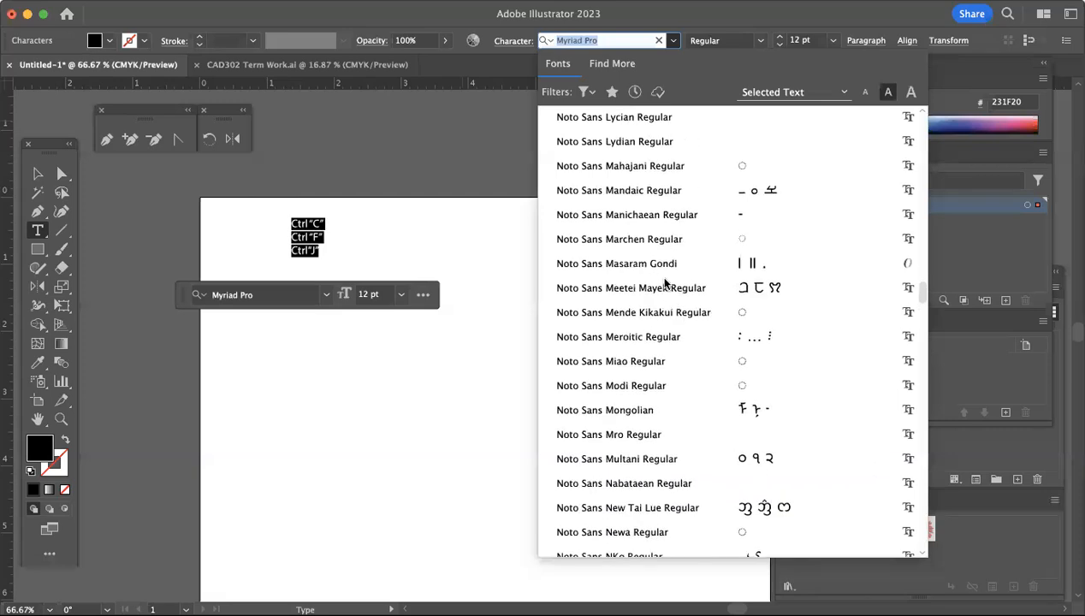
scroll(664, 283, up, 20)
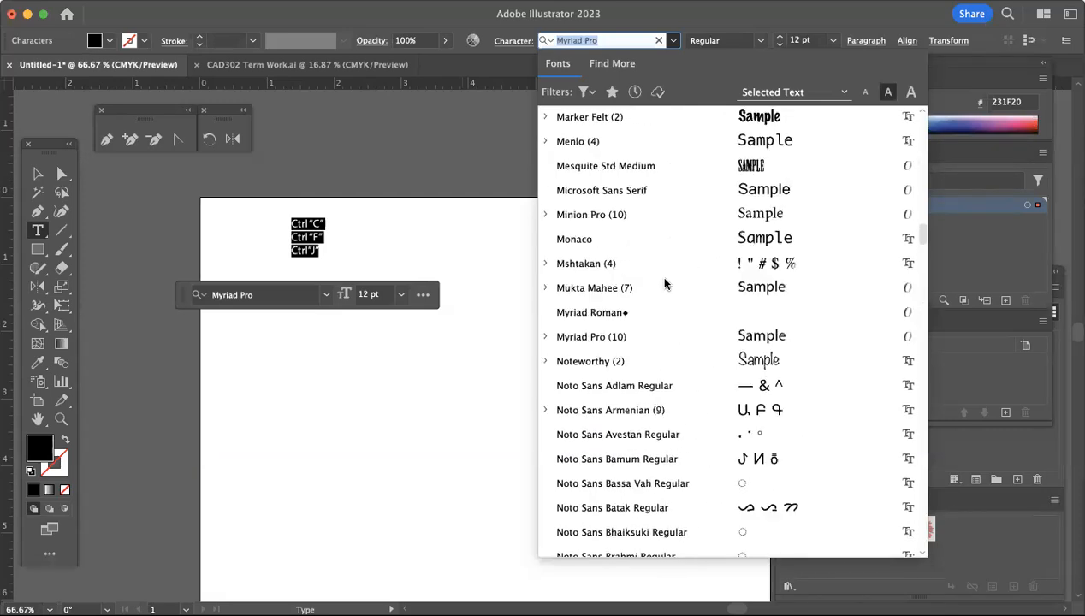
scroll(664, 284, up, 1)
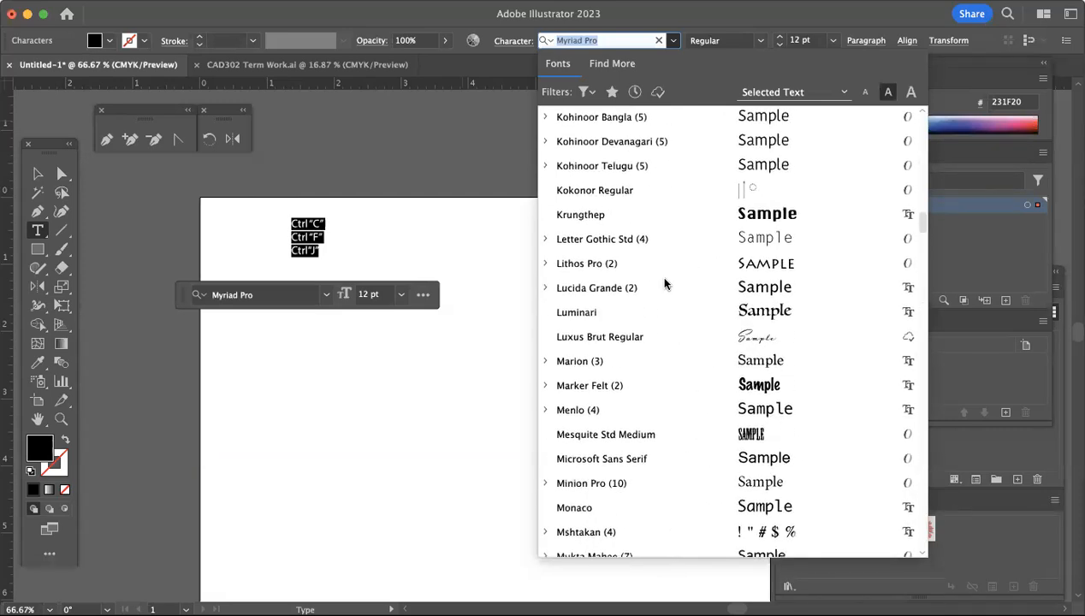
scroll(664, 283, up, 7)
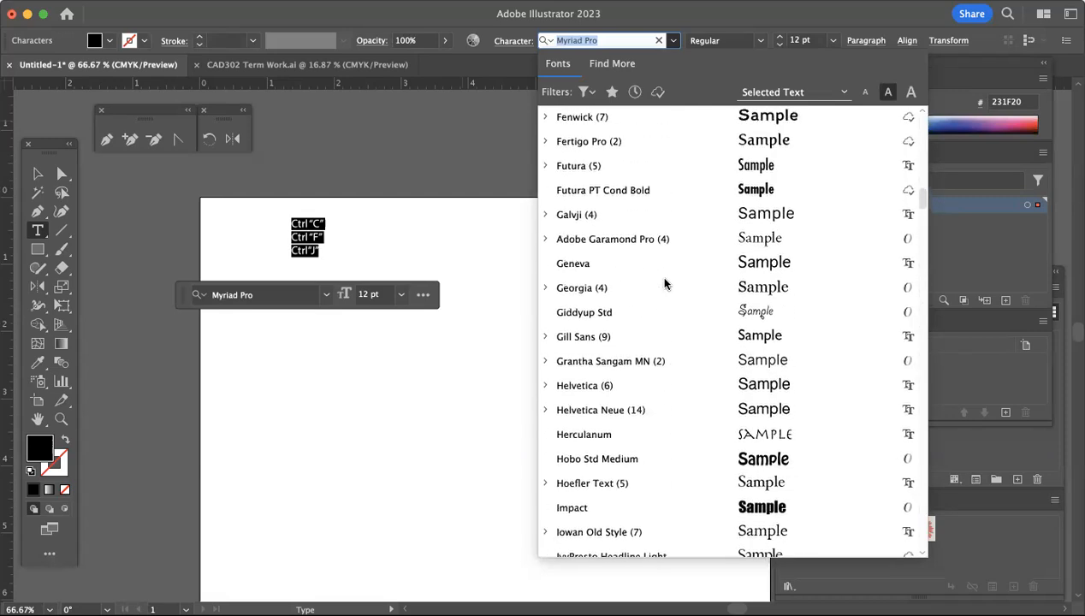
scroll(665, 284, up, 2)
scroll(664, 283, up, 2)
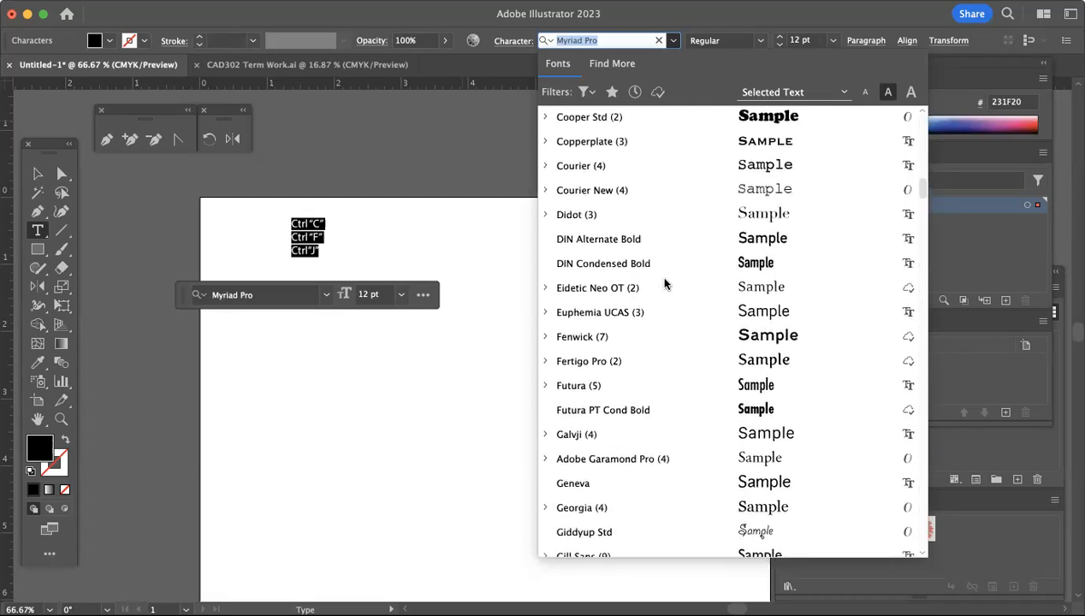
scroll(665, 283, up, 2)
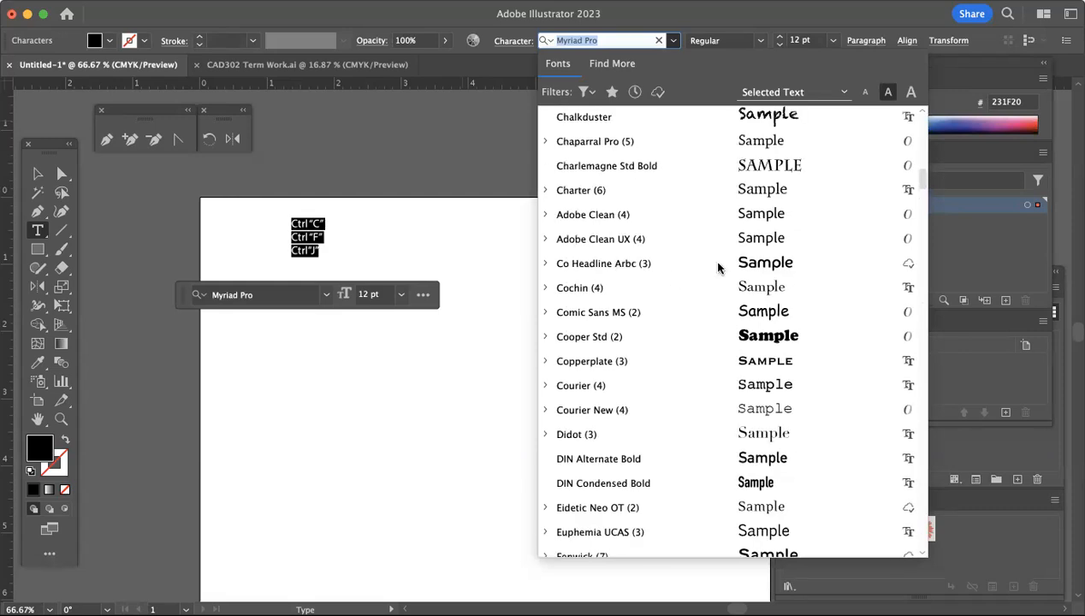
click(767, 336)
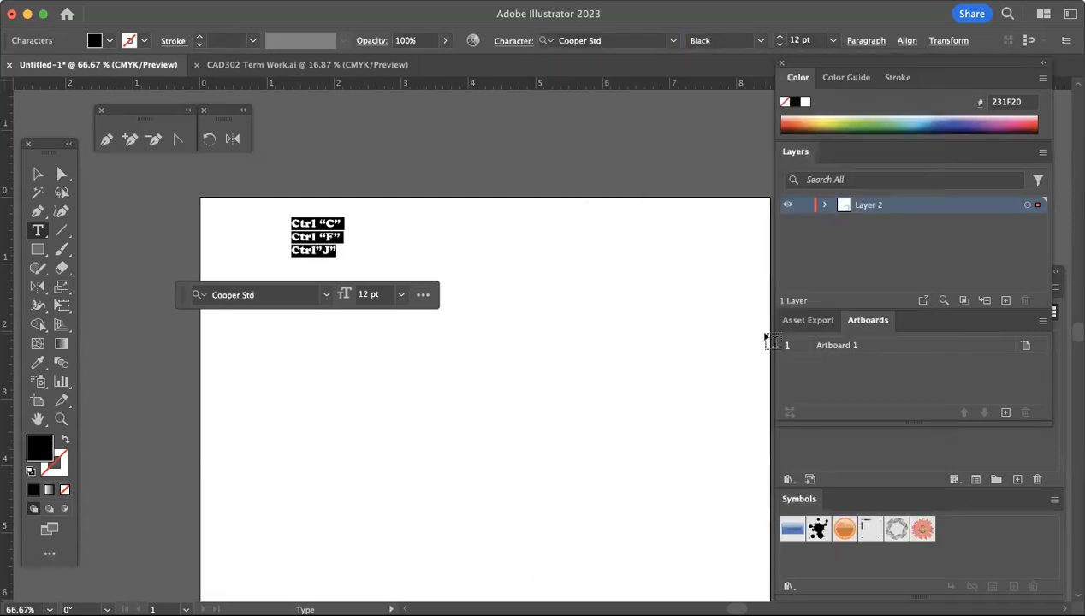
- Enlarge the selected shortcut text to 60 pt and fill it with the pinkish red EE3458
click(400, 294)
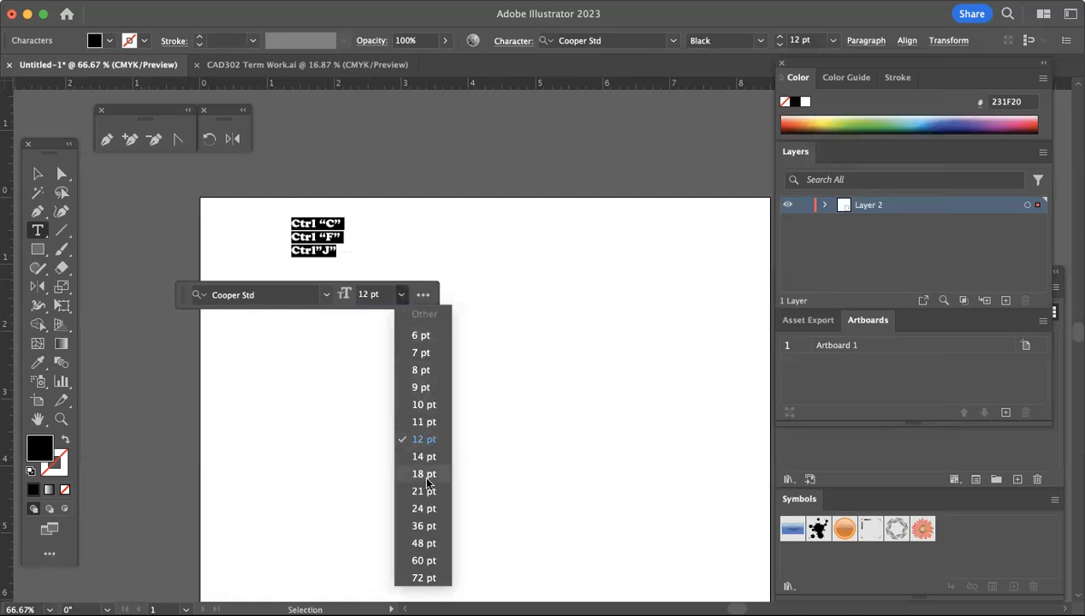
click(426, 561)
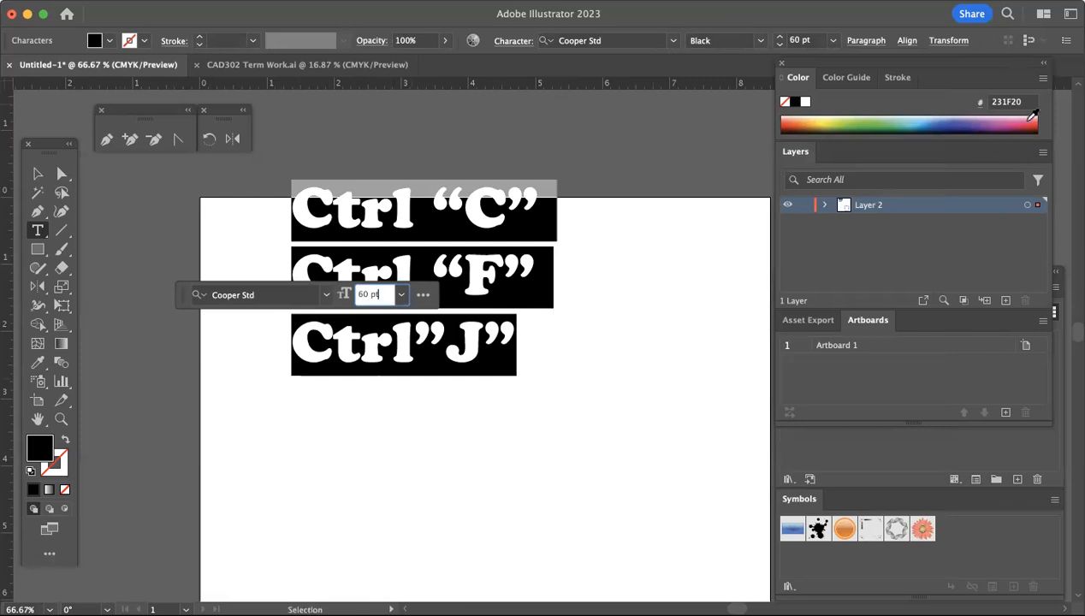
click(1033, 115)
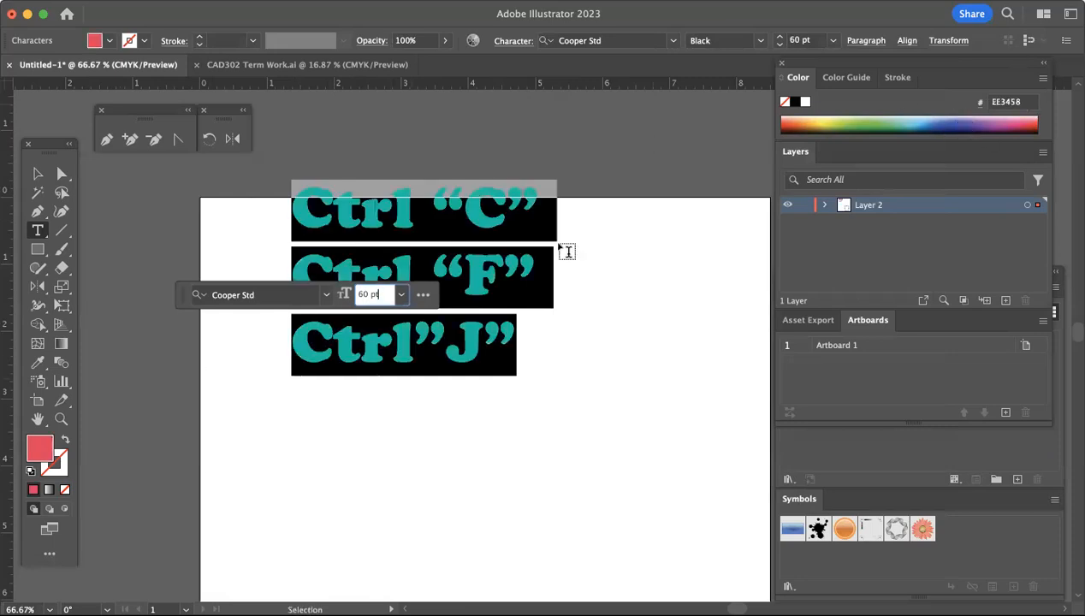
click(505, 212)
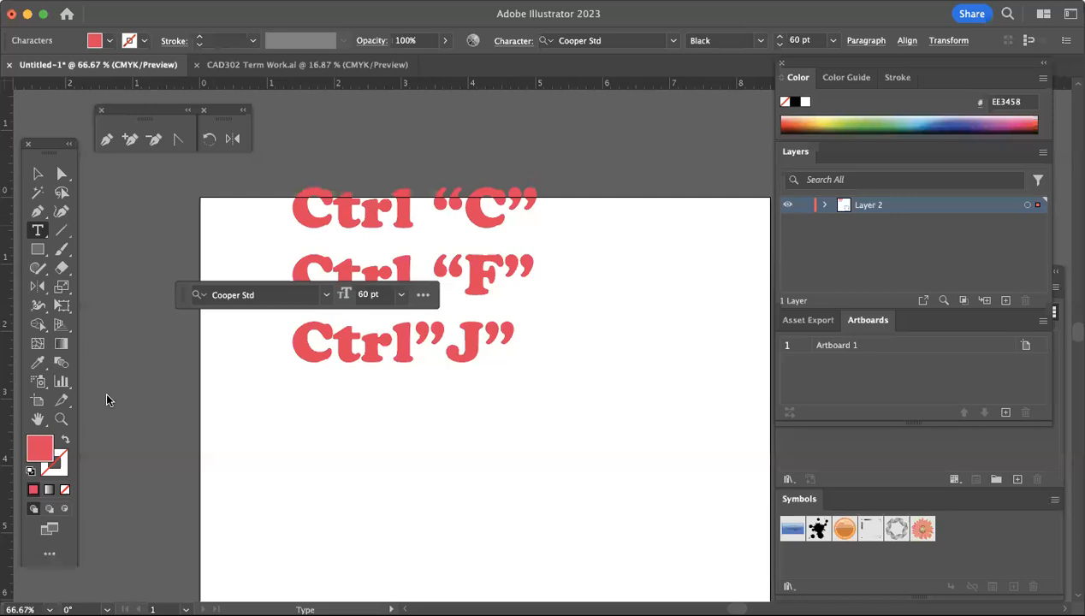
- Move the whole shortcut text block diagonally down and right so all three lines lie inside the artboard
drag(294, 202, 413, 212)
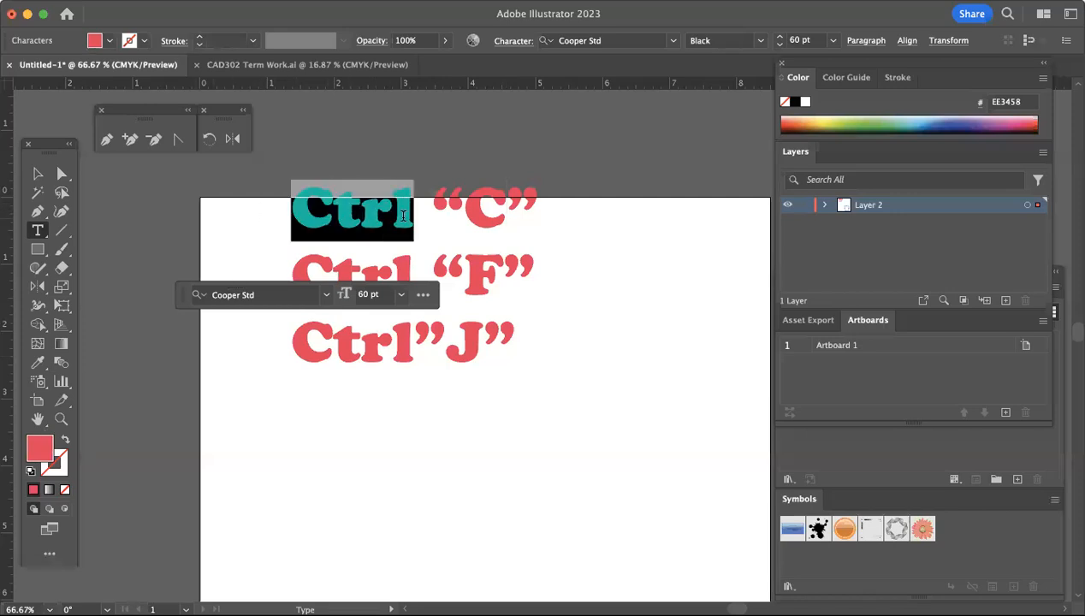
click(37, 175)
drag(377, 301, 427, 423)
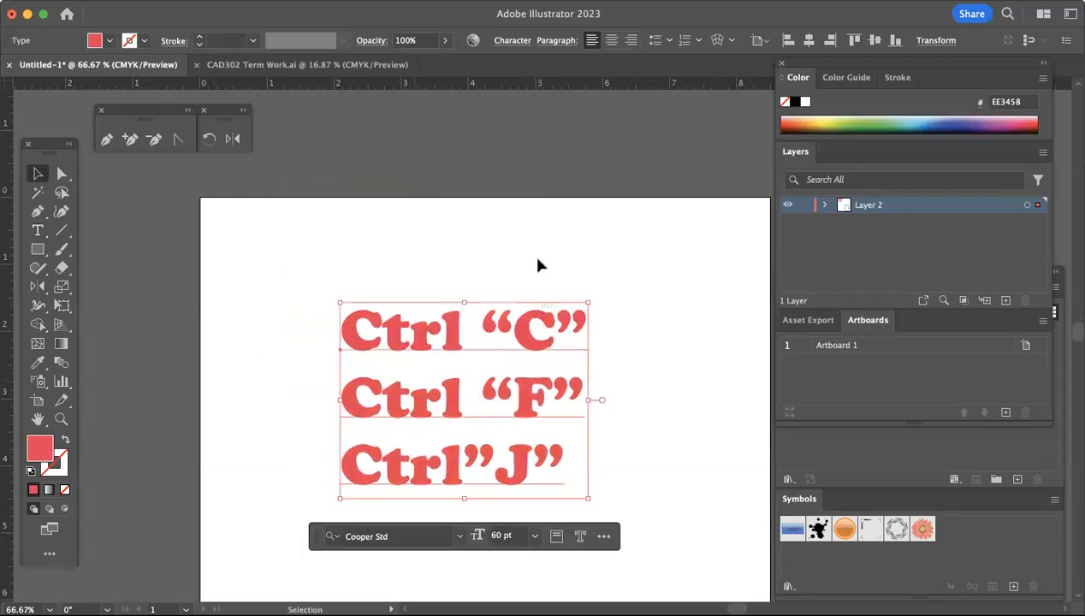
- Open the 3D and Materials panel and place it over the artboard's right edge, clear of the text
click(351, 1)
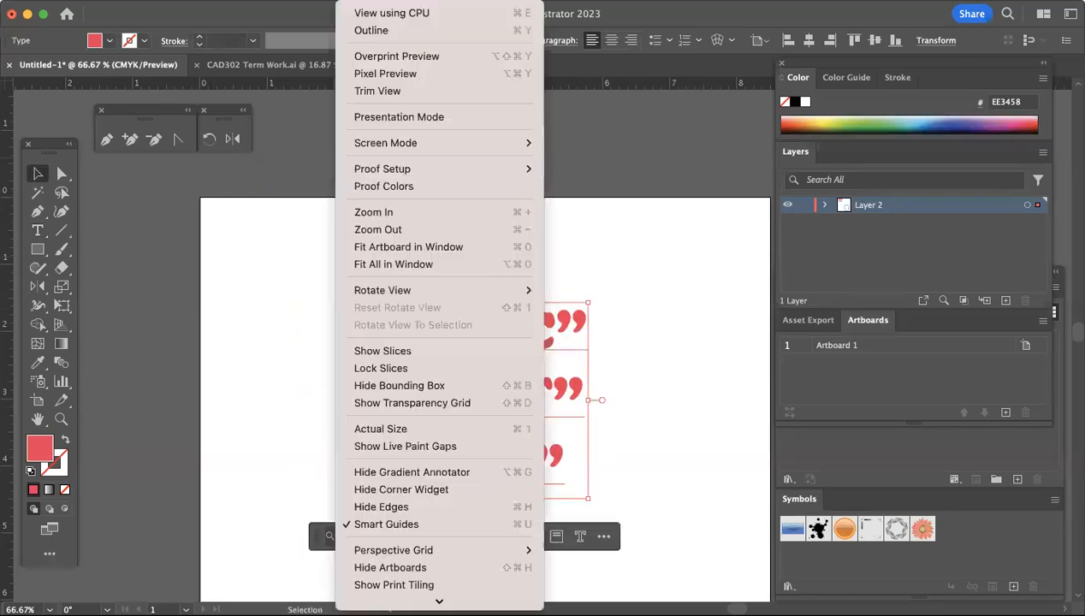
mouse_move(394, 0)
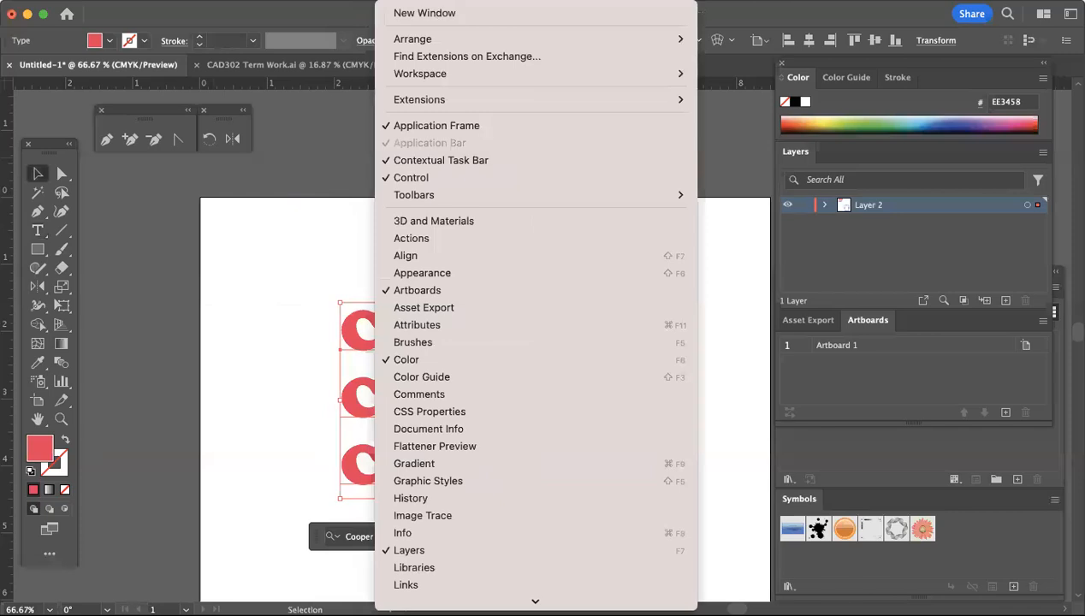
click(420, 224)
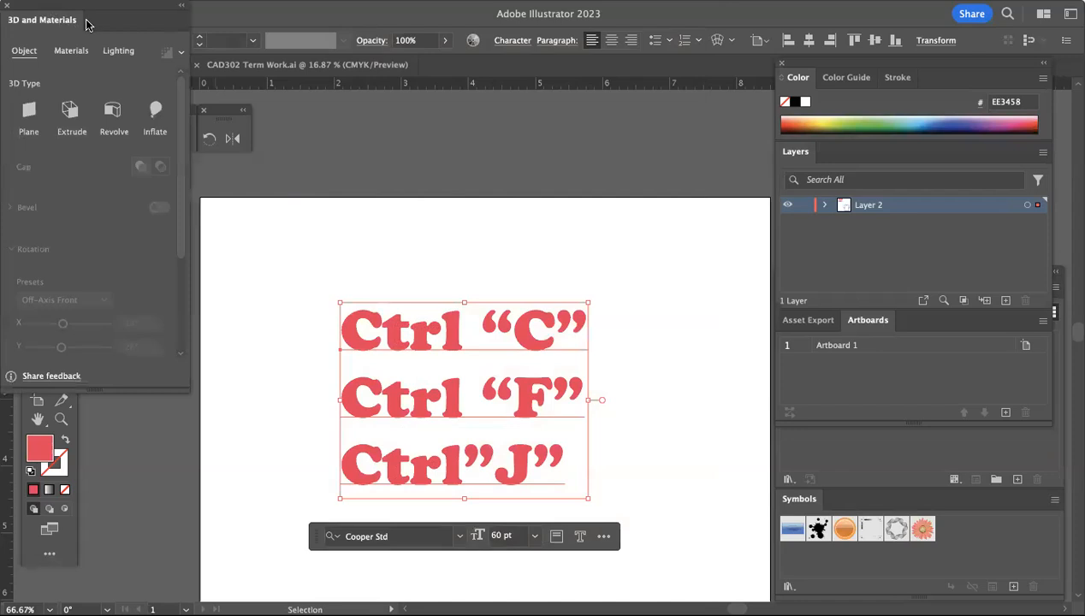
drag(55, 21, 758, 130)
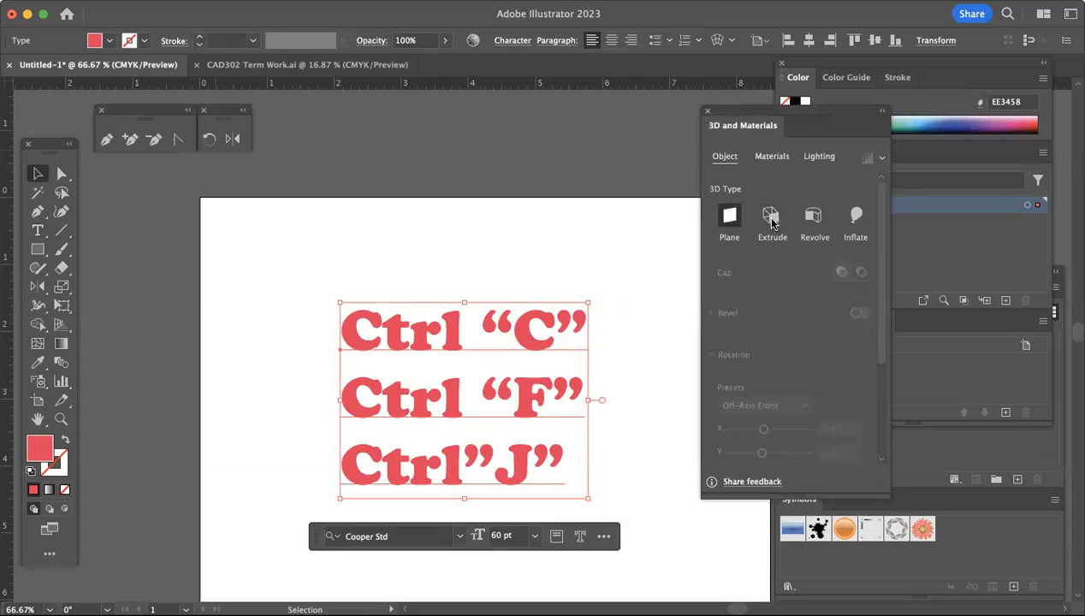
- Extrude the shortcut text in 3D to a depth of 3.3472 in and compare it with the Inflate type
click(772, 213)
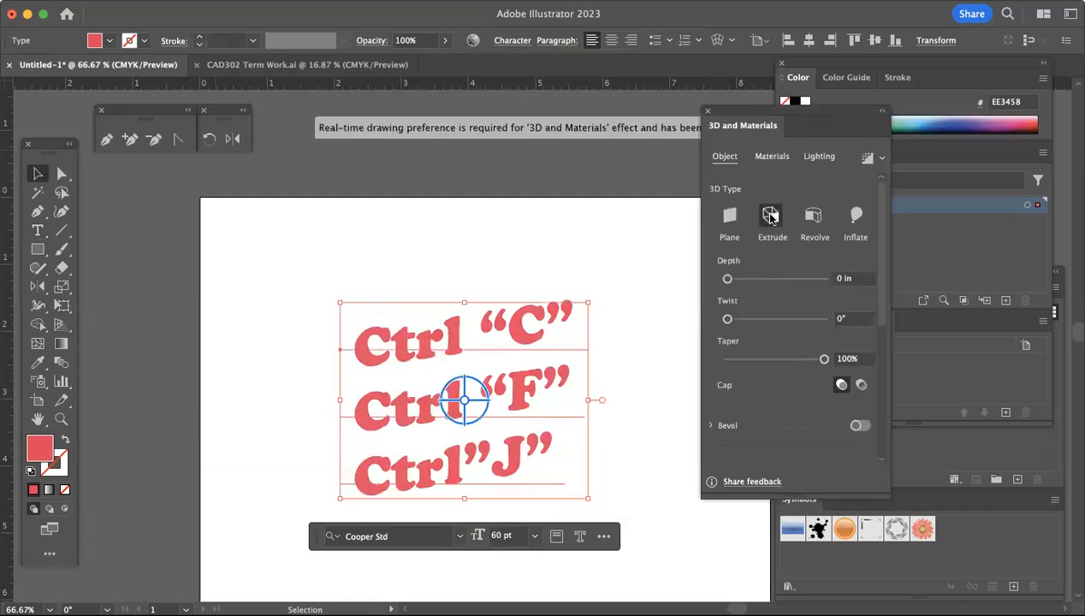
mouse_move(727, 280)
mouse_down()
mouse_move(750, 282)
mouse_move(741, 278)
mouse_up()
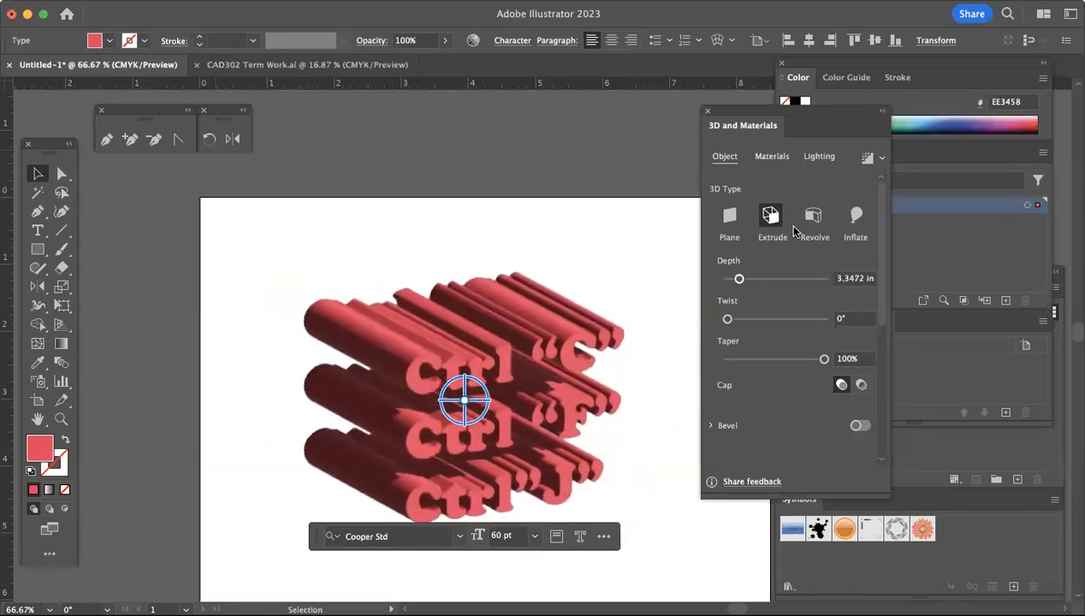
click(849, 231)
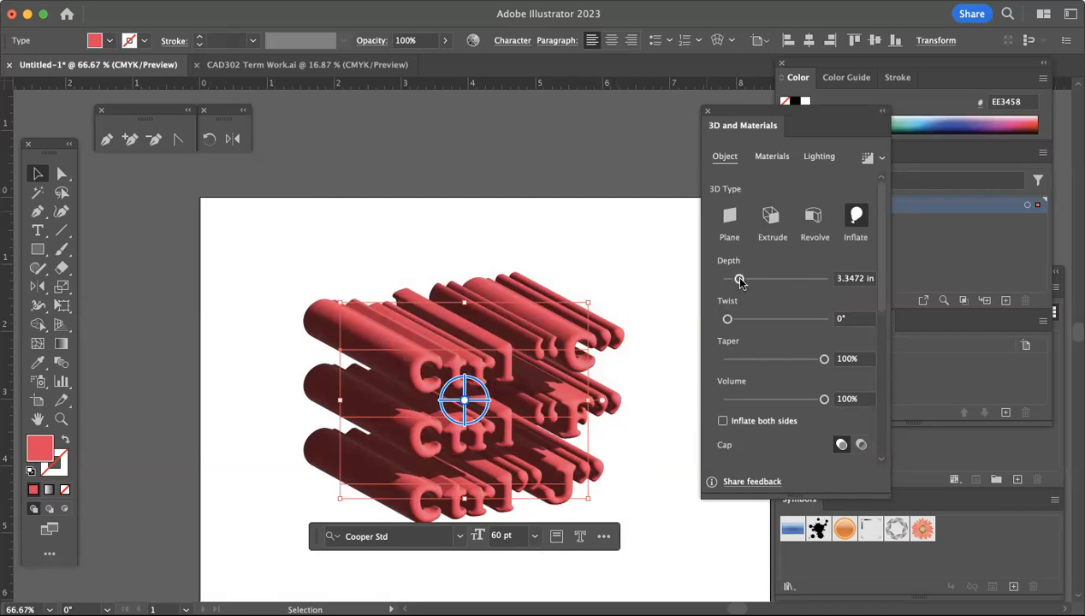
click(770, 216)
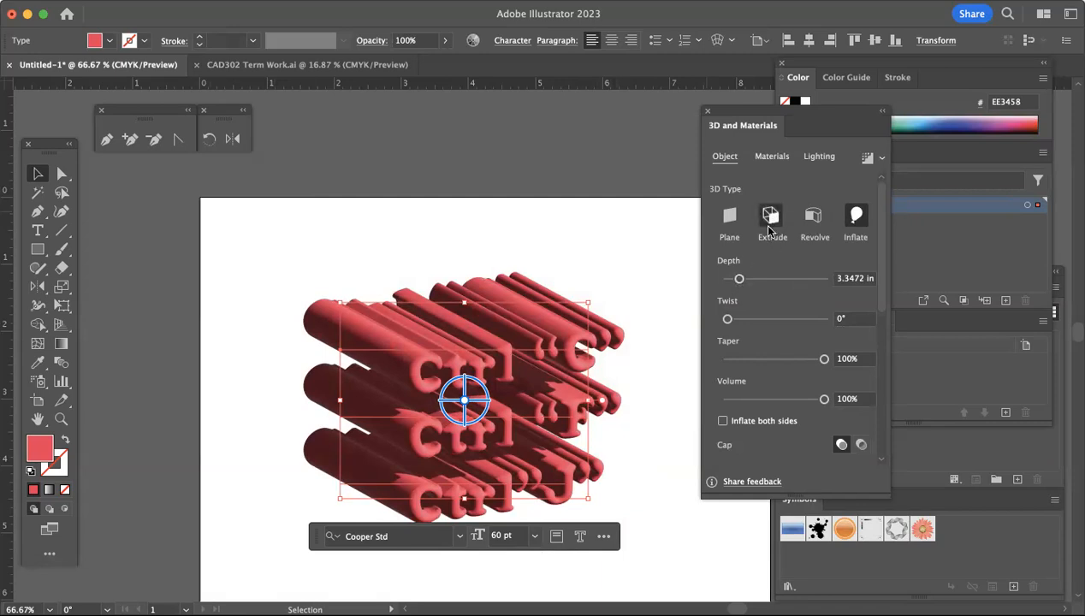
- Reduce the shortcut text's extrusion depth to 1.0556 in and change its 3D type to Inflate
drag(739, 280, 731, 280)
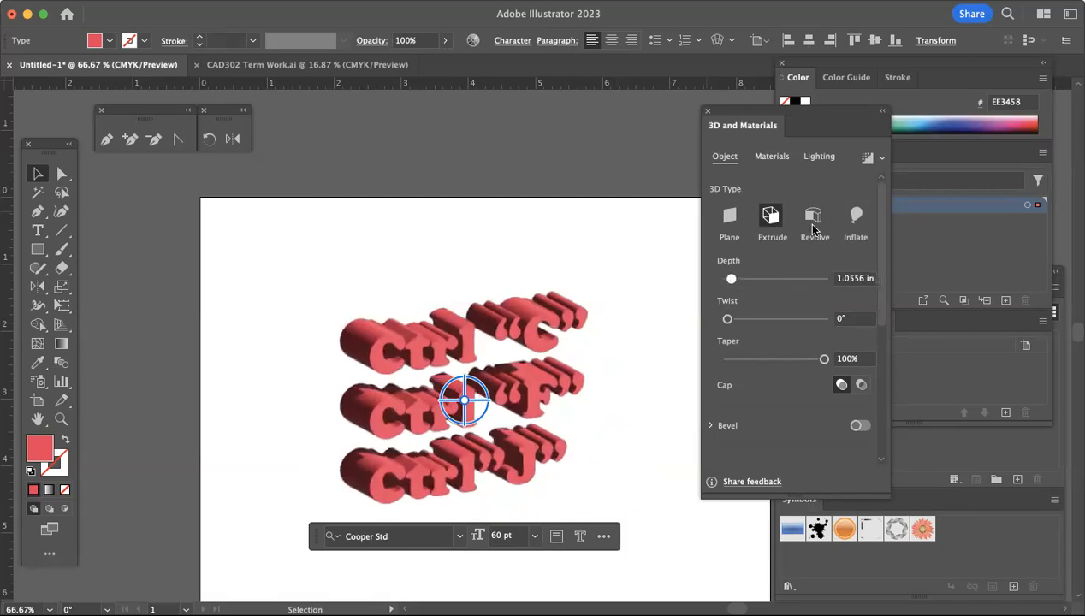
click(857, 224)
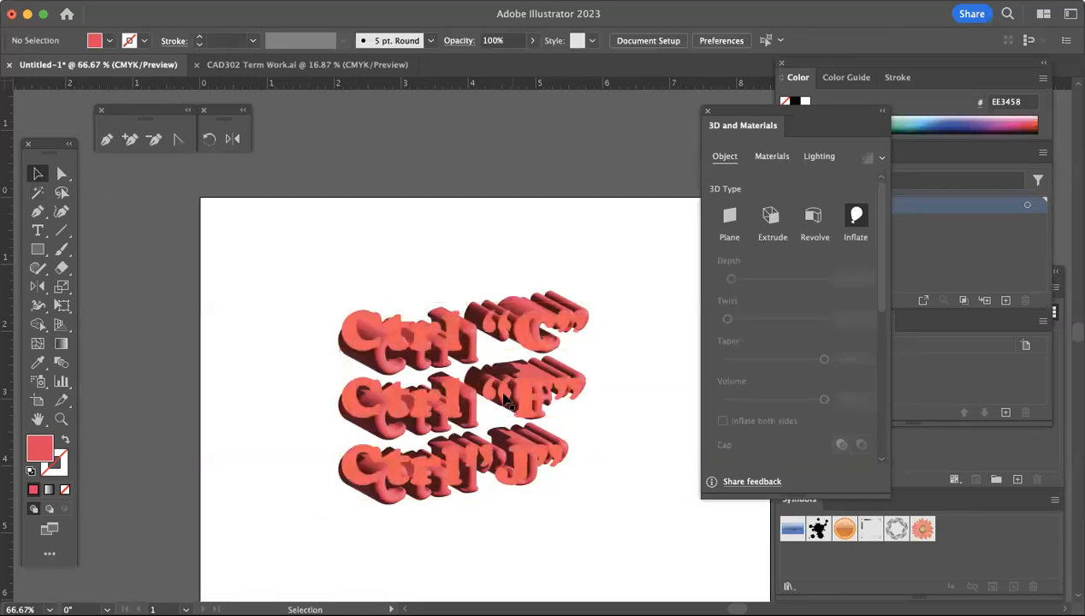
- Move the T-shirt drawing up and left on the artboard so it sits directly beneath the 3D shortcut text
scroll(505, 400, down, 5)
scroll(505, 400, right, 1)
scroll(503, 404, down, 3)
scroll(504, 421, right, 1)
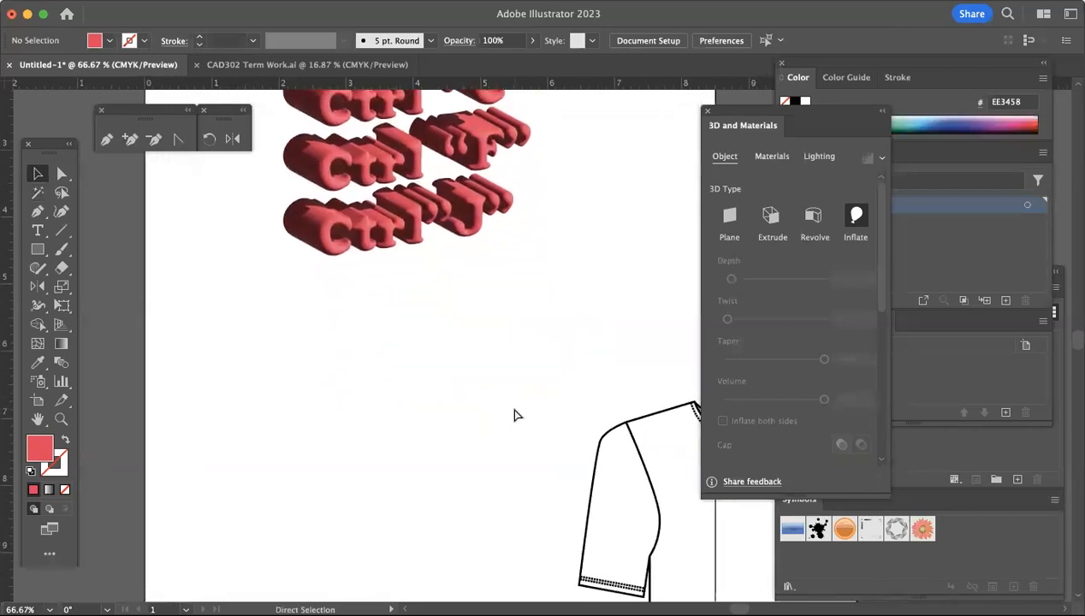
scroll(513, 415, down, 2)
scroll(532, 417, right, 5)
scroll(532, 416, down, 1)
drag(616, 488, 424, 338)
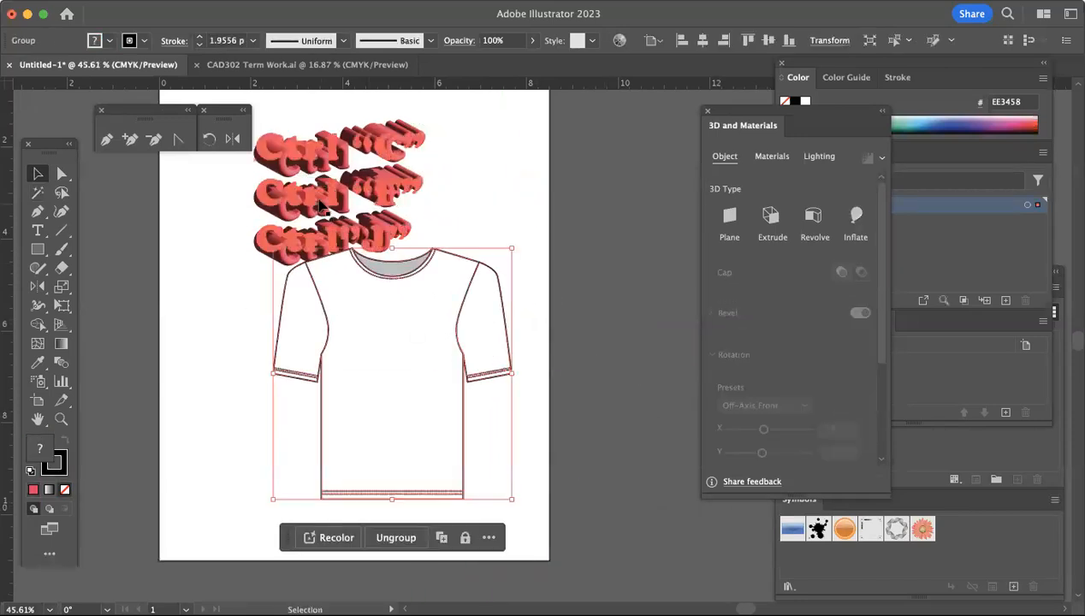
- Cut the 3D shortcut text and paste it back so that it is stacked in front of the T-shirt
click(320, 198)
key(Delete)
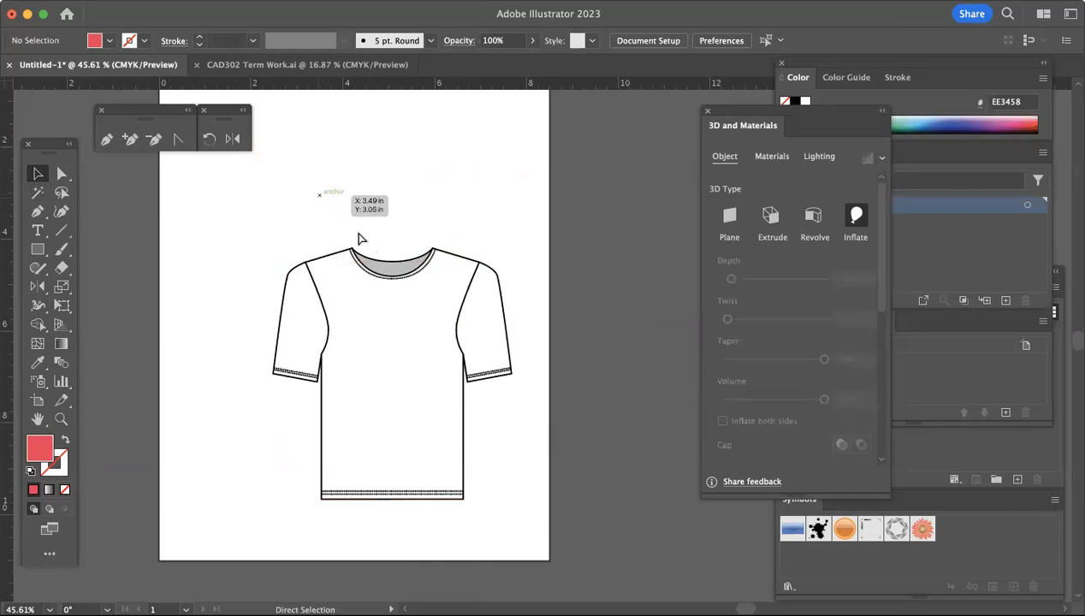
key(super+z)
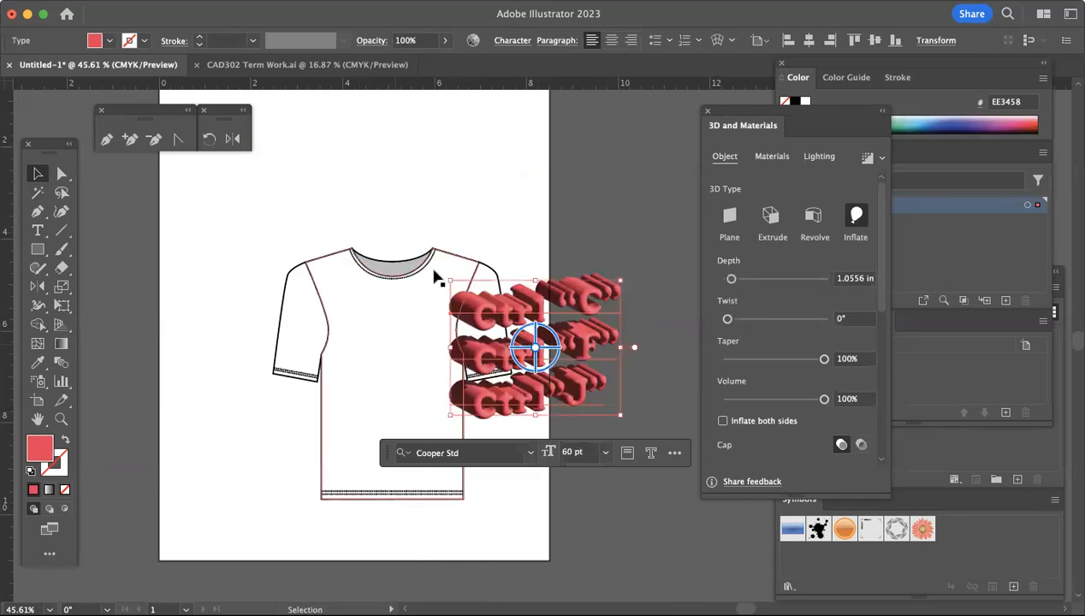
- Move the T-shirt up and to the left on the artboard and enlarge it proportionally
drag(347, 346, 339, 243)
scroll(339, 242, up, 3)
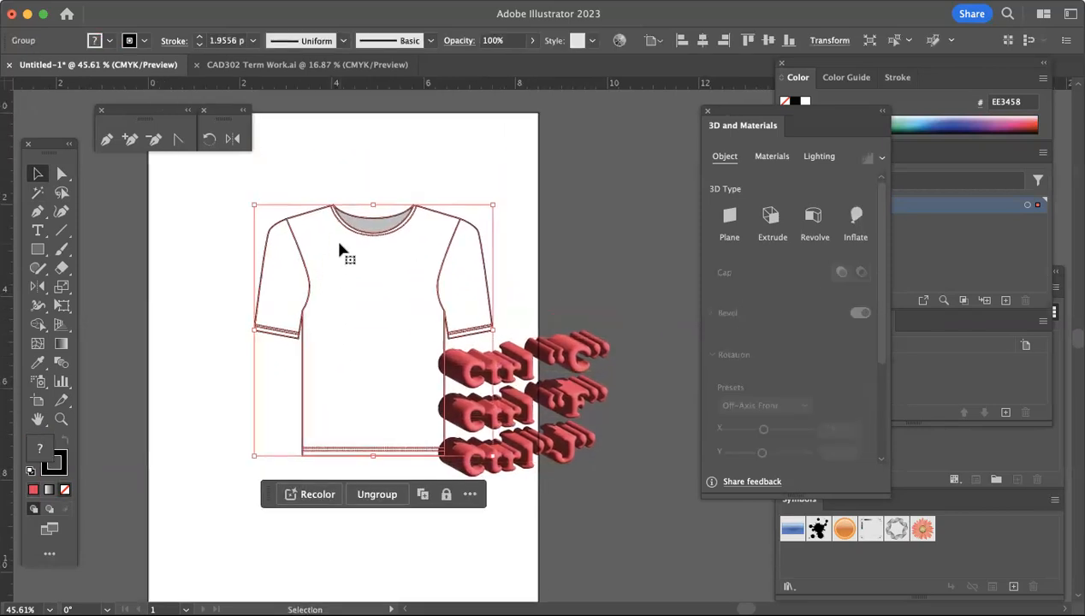
mouse_move(254, 456)
mouse_down()
mouse_move(200, 614)
mouse_move(218, 562)
mouse_move(218, 571)
mouse_up()
scroll(218, 572, up, 3)
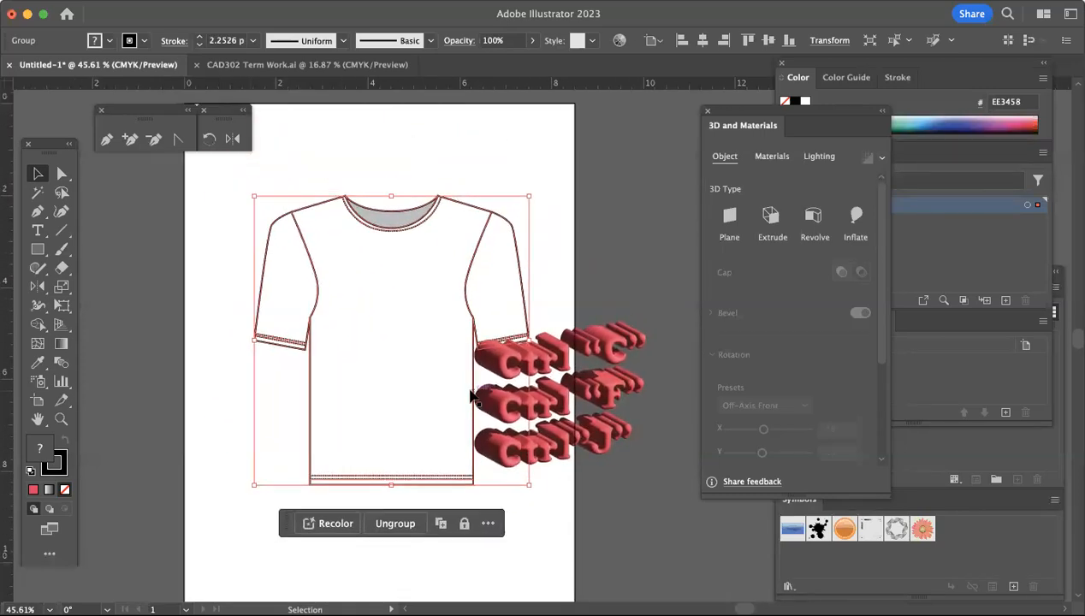
- Place a copy of the 3D shortcut text on the T-shirt's chest and delete the original text block beside the shirt
click(602, 393)
drag(602, 394, 417, 390)
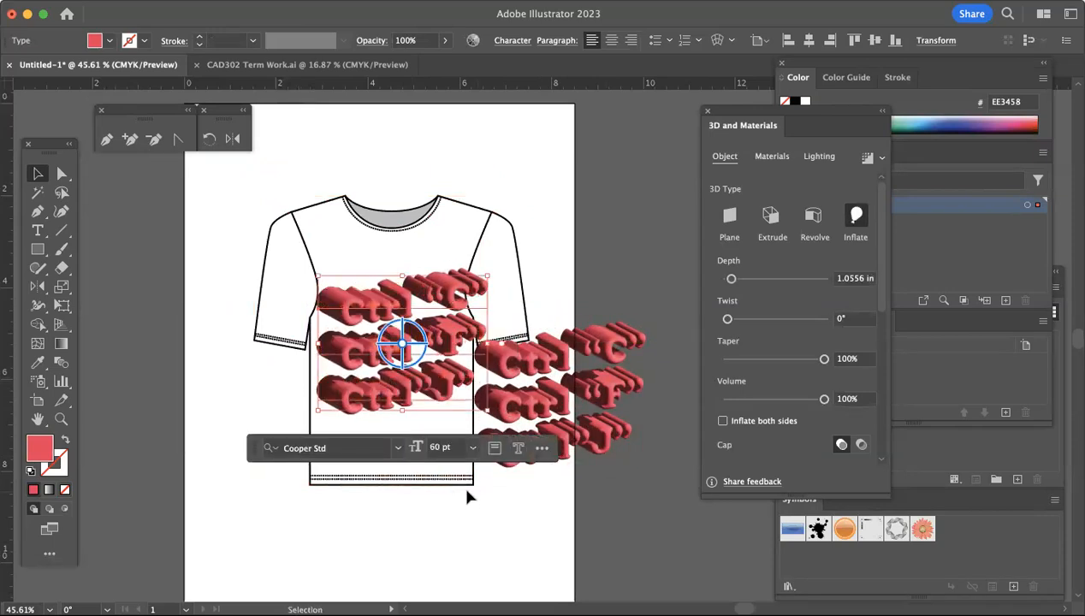
click(390, 546)
click(546, 421)
key(Delete)
click(435, 443)
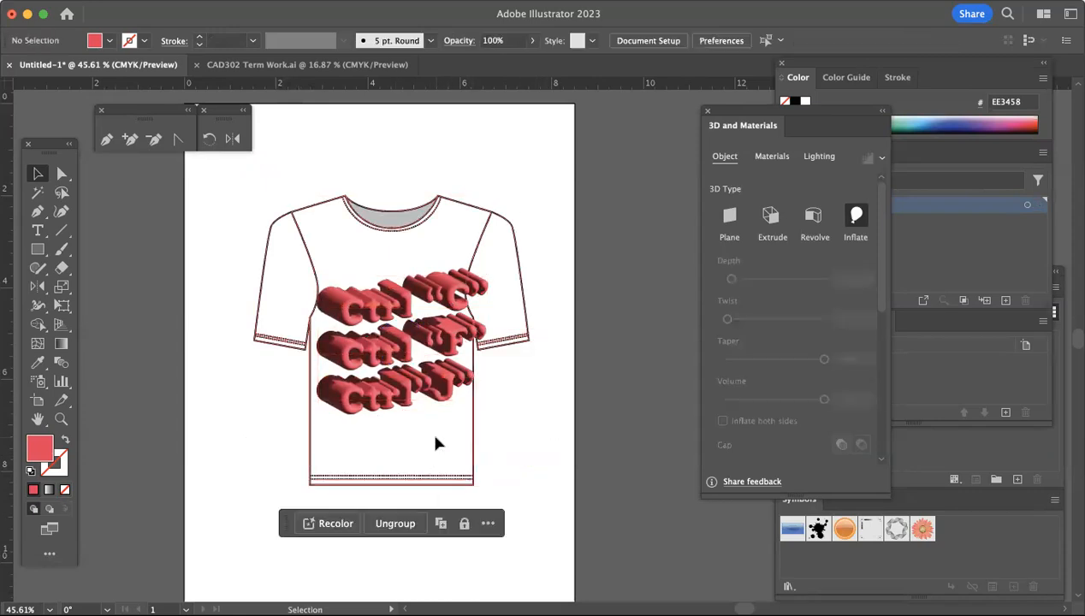
- Enlarge the T-shirt further in proportion and shift the 3D text down and right onto the middle of its chest
drag(529, 485, 575, 577)
drag(407, 394, 434, 414)
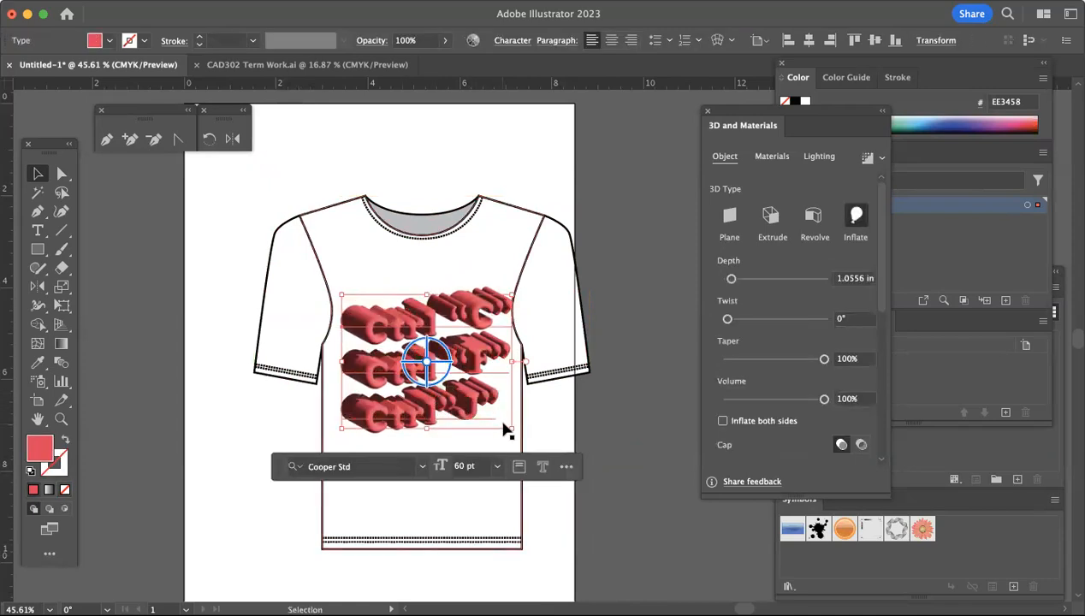
- Scale the 3D text down proportionally to about 47 pt and nudge it right on the chest, keeping its original 3D orientation
key(shift)
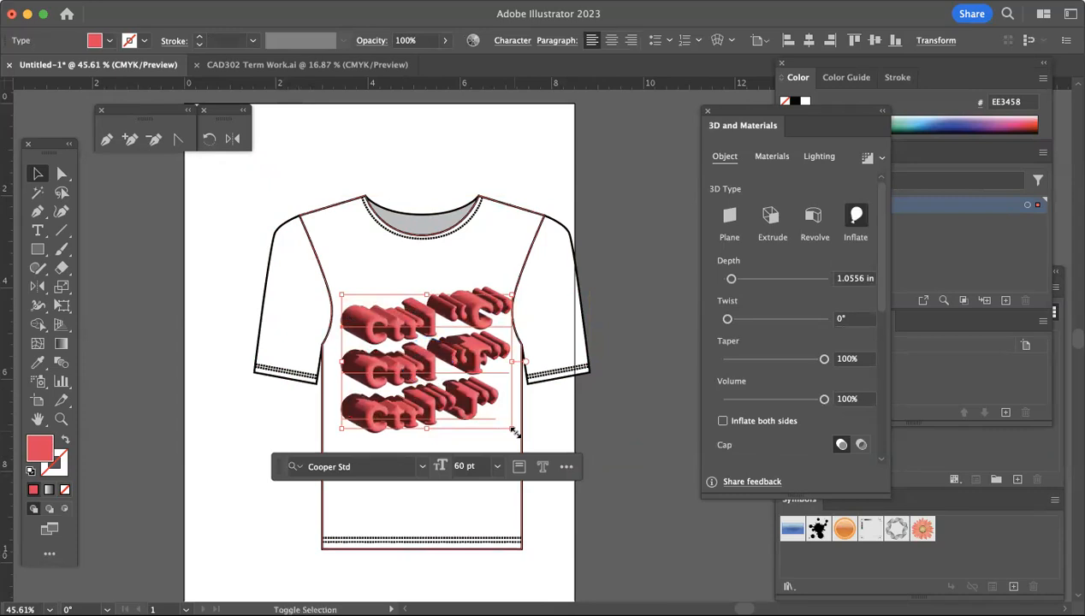
drag(514, 433, 476, 398)
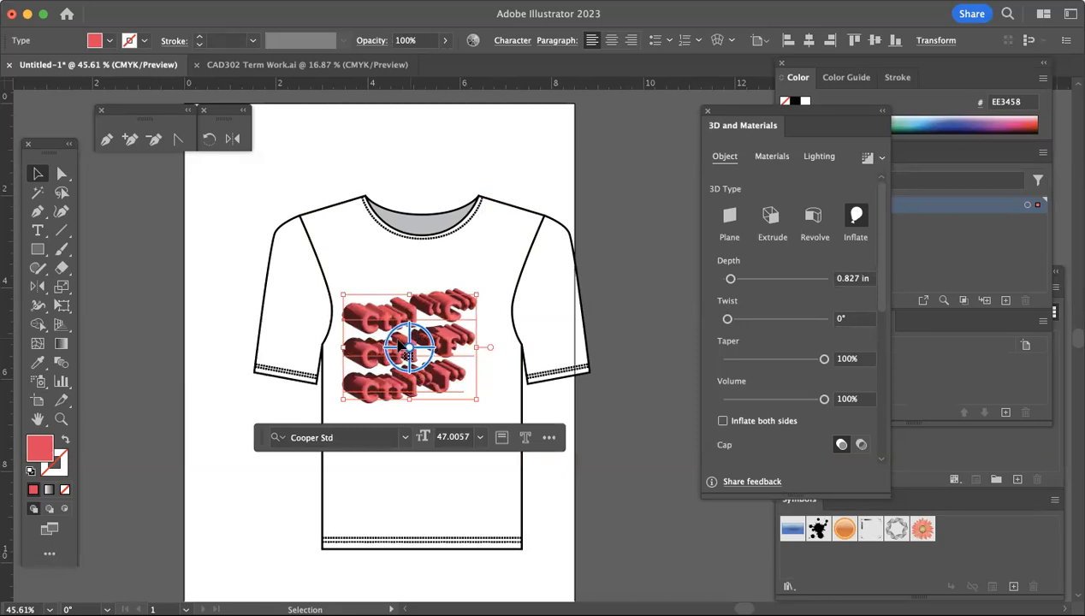
drag(414, 347, 421, 354)
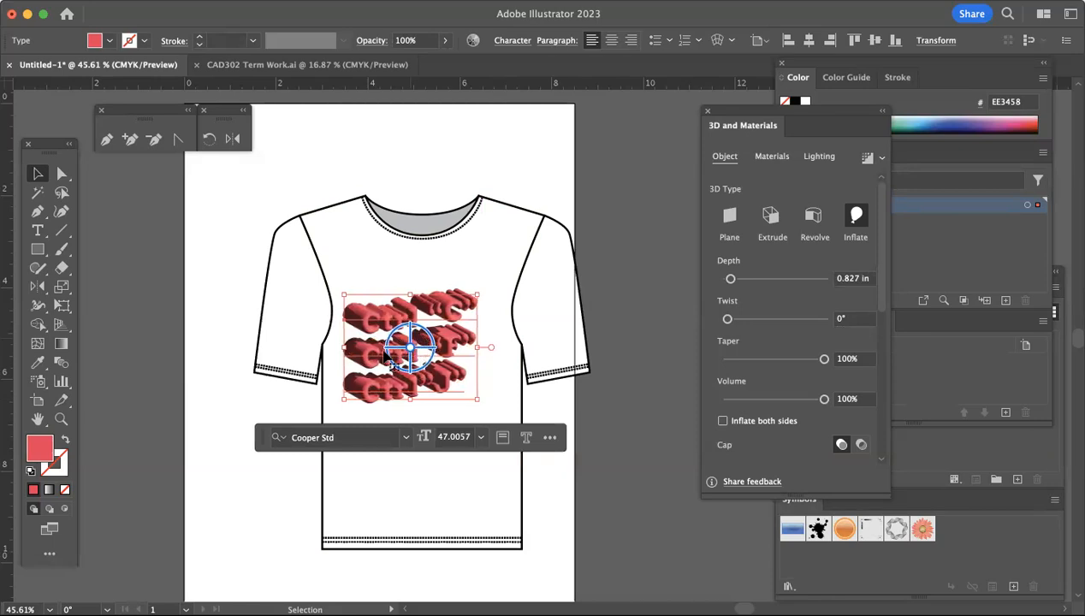
drag(389, 360, 432, 351)
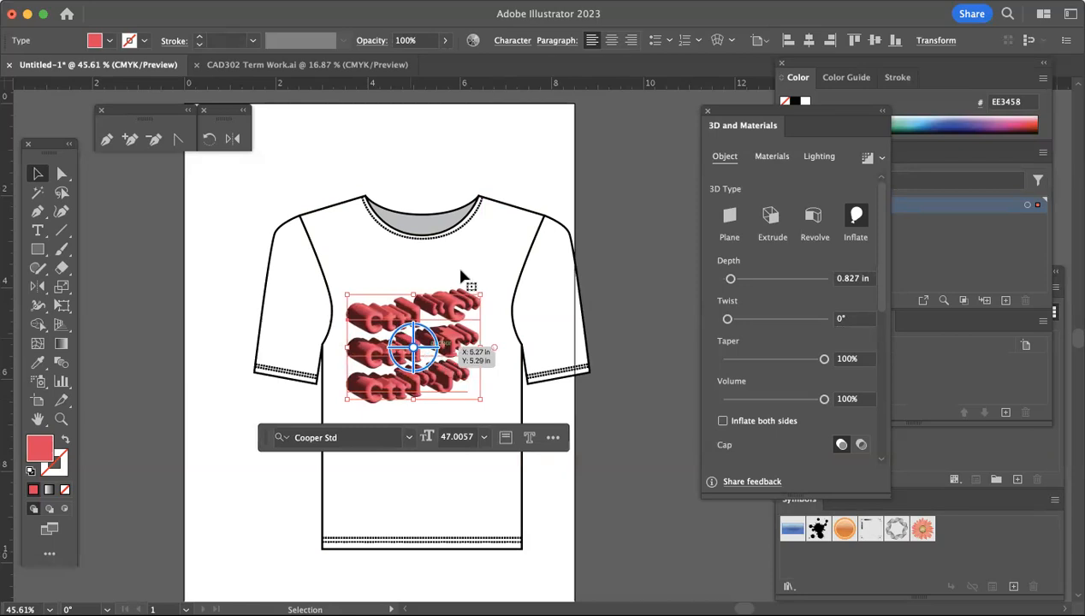
drag(461, 269, 439, 280)
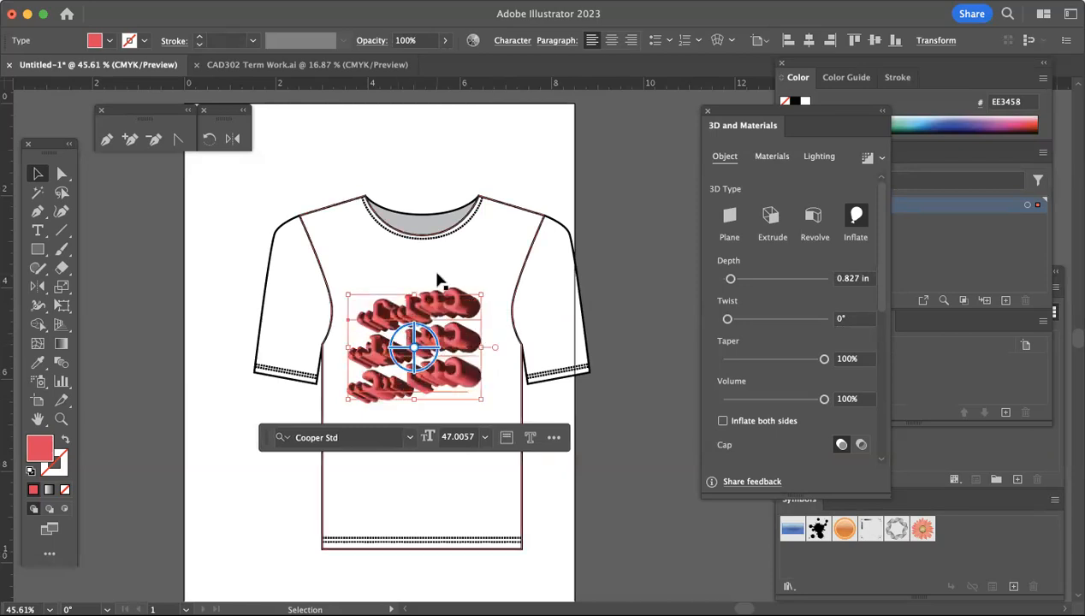
key(super+z)
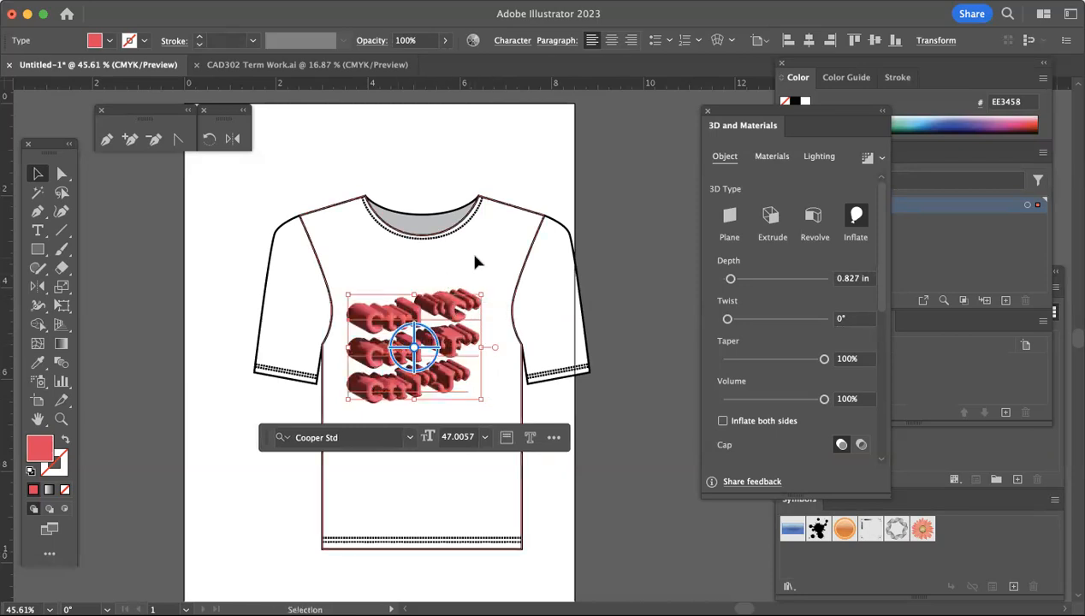
- Move the T-shirt left and down and shrink it proportionally to fit inside the artboard around the text, then deselect it
click(462, 266)
drag(448, 267, 364, 271)
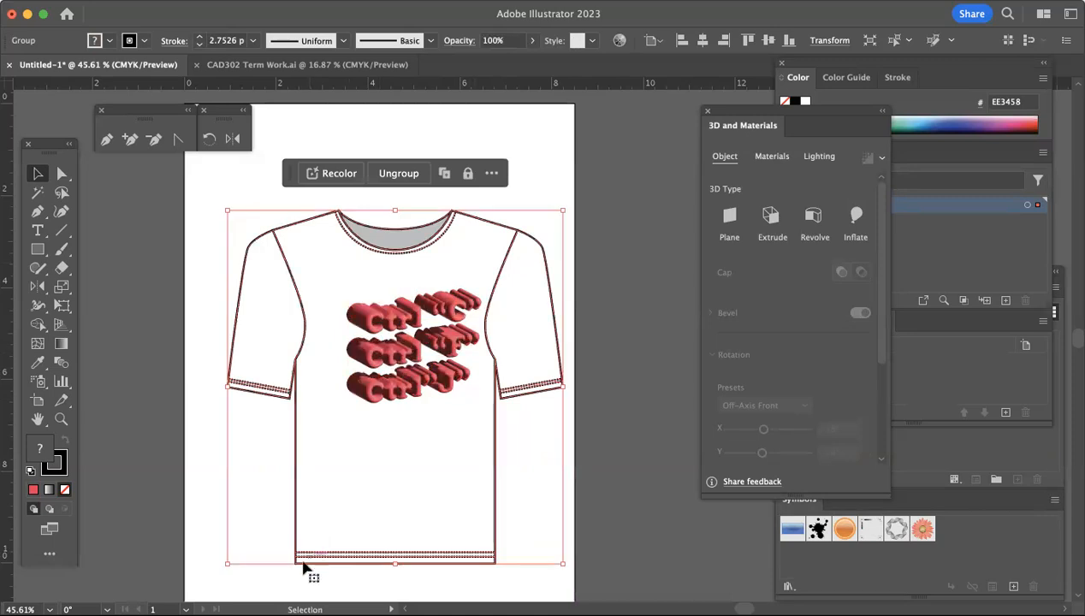
drag(227, 565, 248, 537)
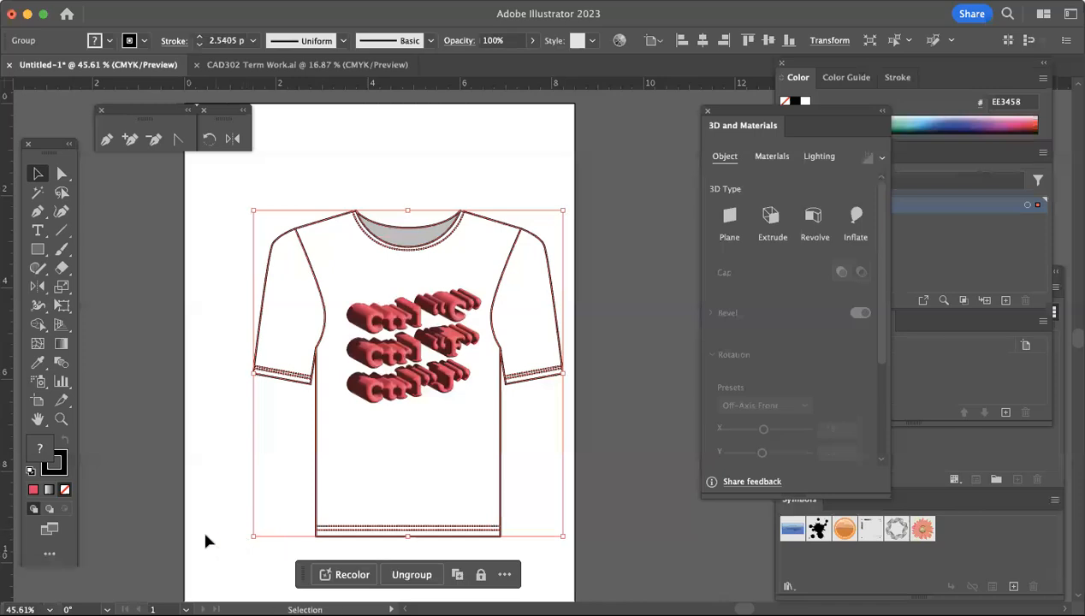
click(205, 540)
scroll(207, 539, up, 2)
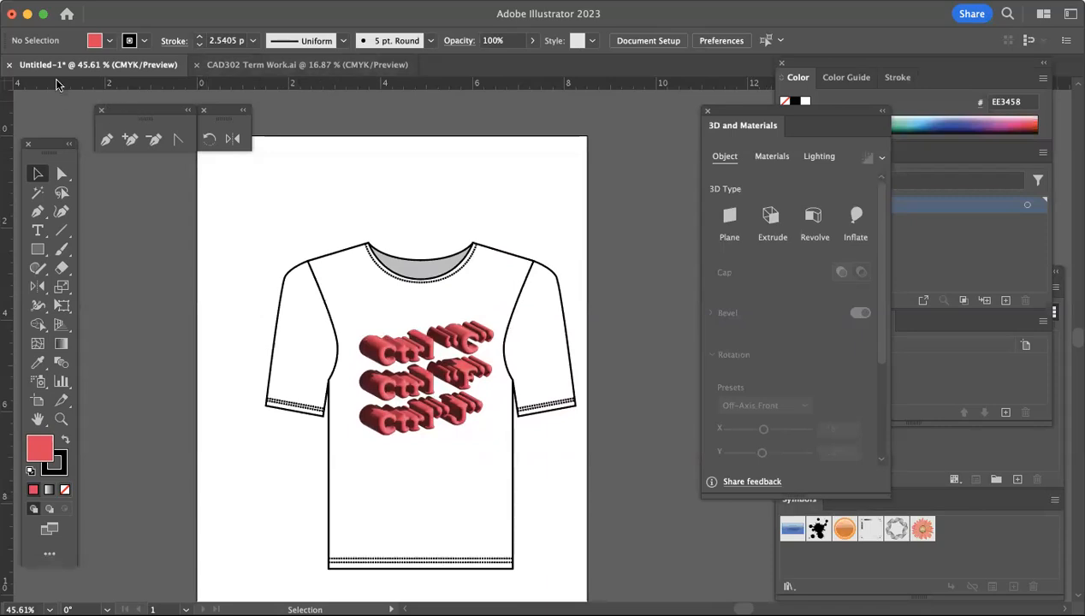
- Copy the header text and border lines from the basic T-shirt page of CAD302 Term Work.ai into the Untitled-1 artboard
click(308, 64)
click(472, 176)
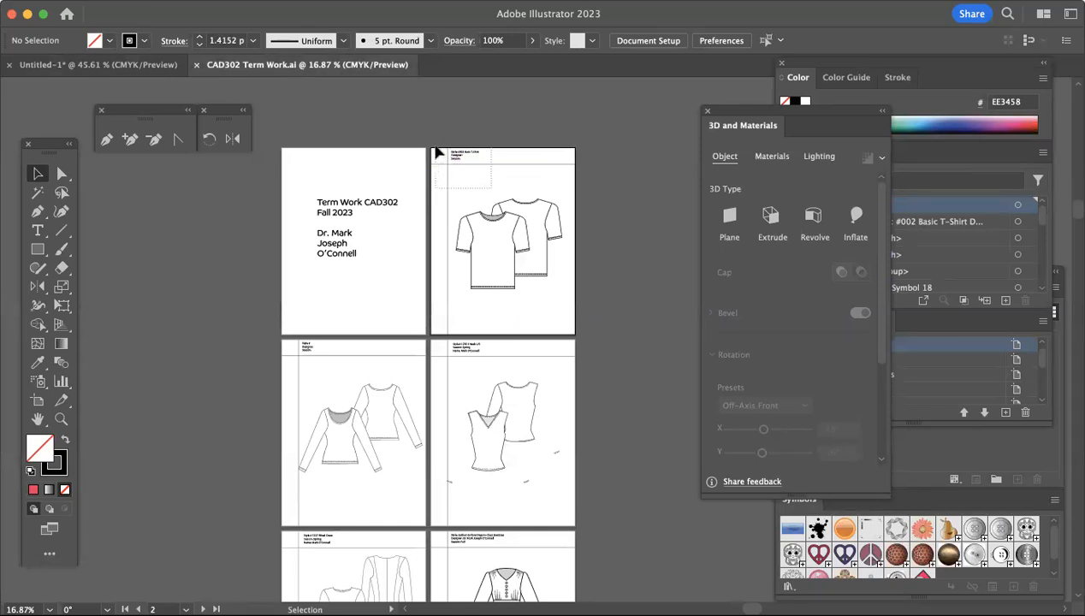
click(439, 149)
click(441, 150)
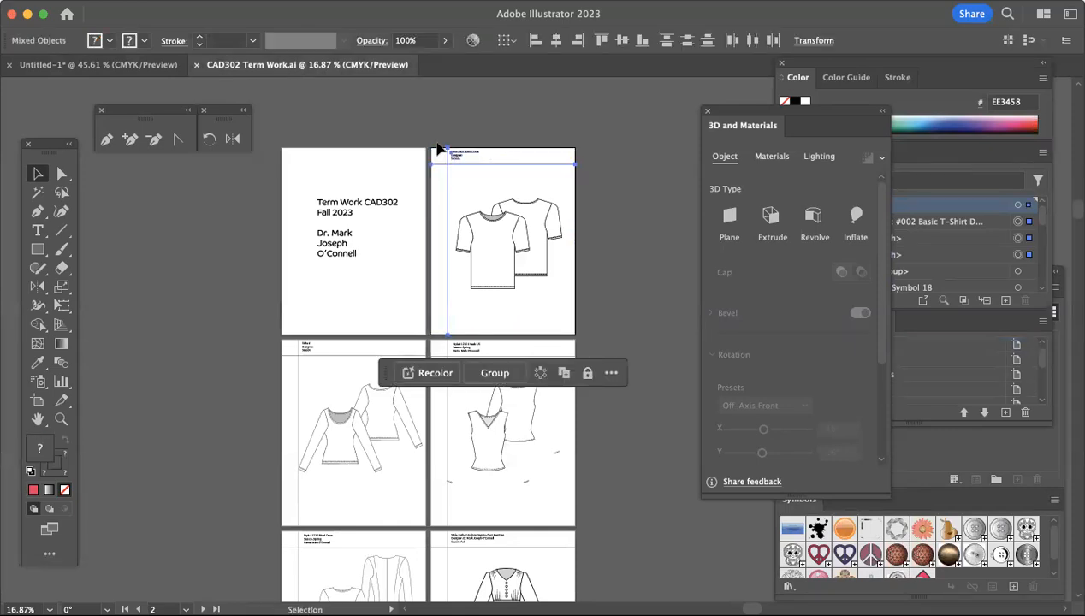
click(117, 65)
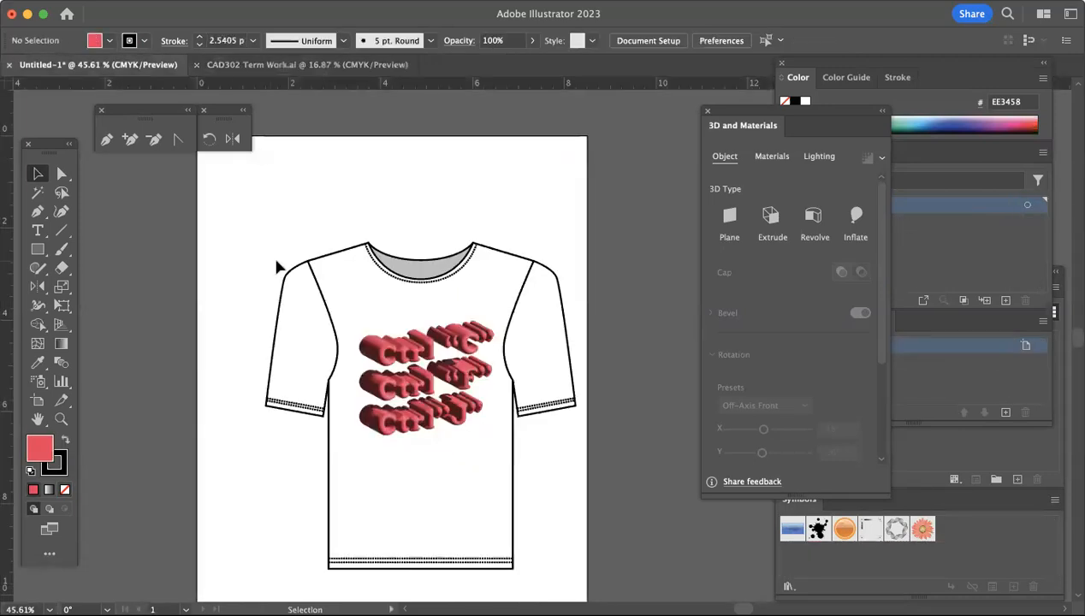
key(super+v)
scroll(505, 280, up, 2)
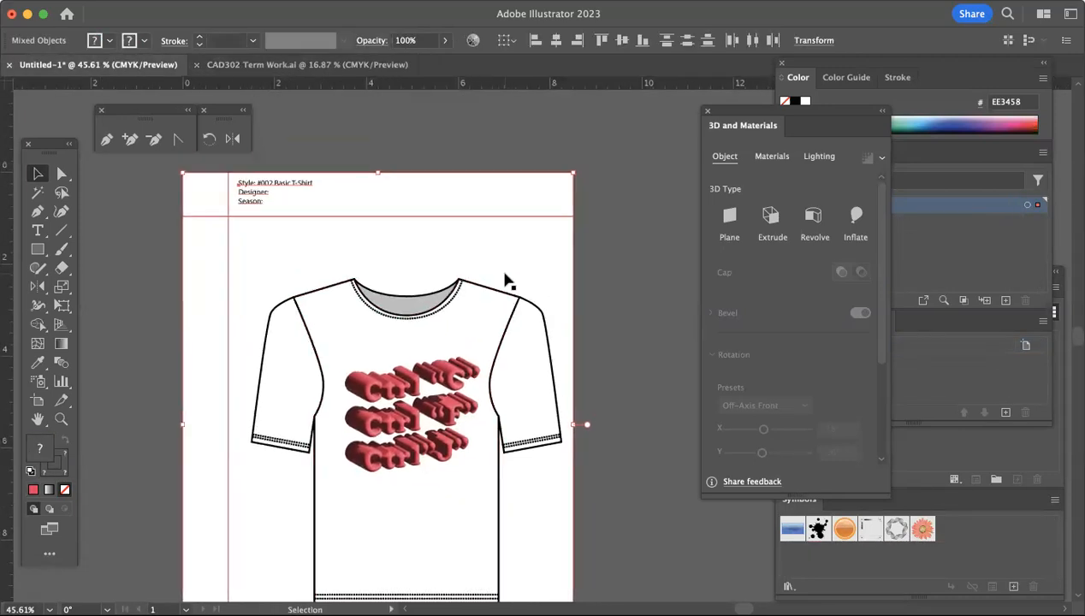
- Change the header's style line to read "Style: T-Shirt Graphic" and deselect the text
click(37, 231)
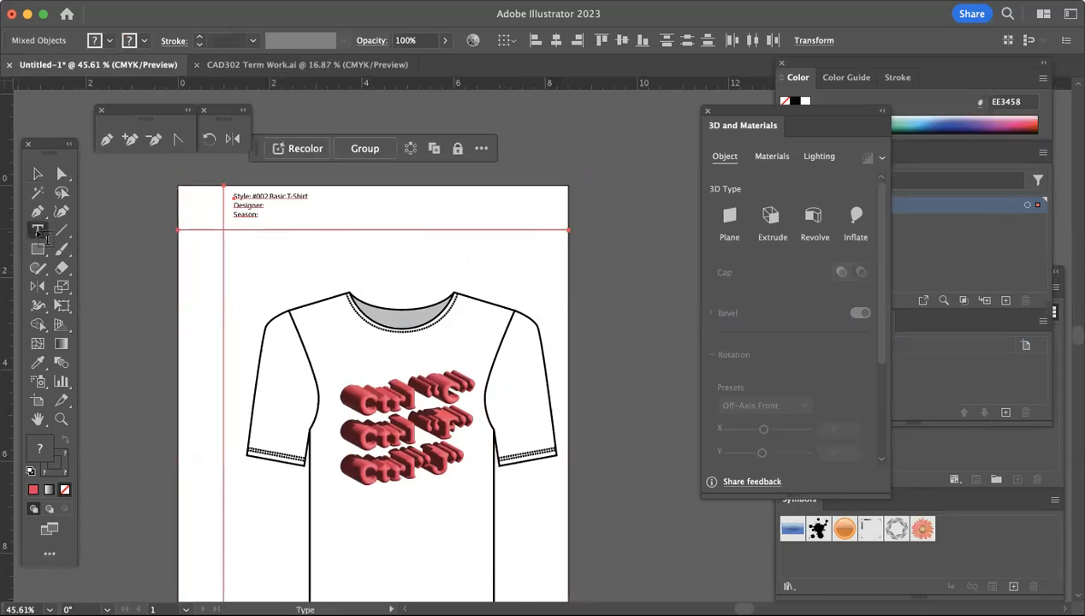
click(284, 196)
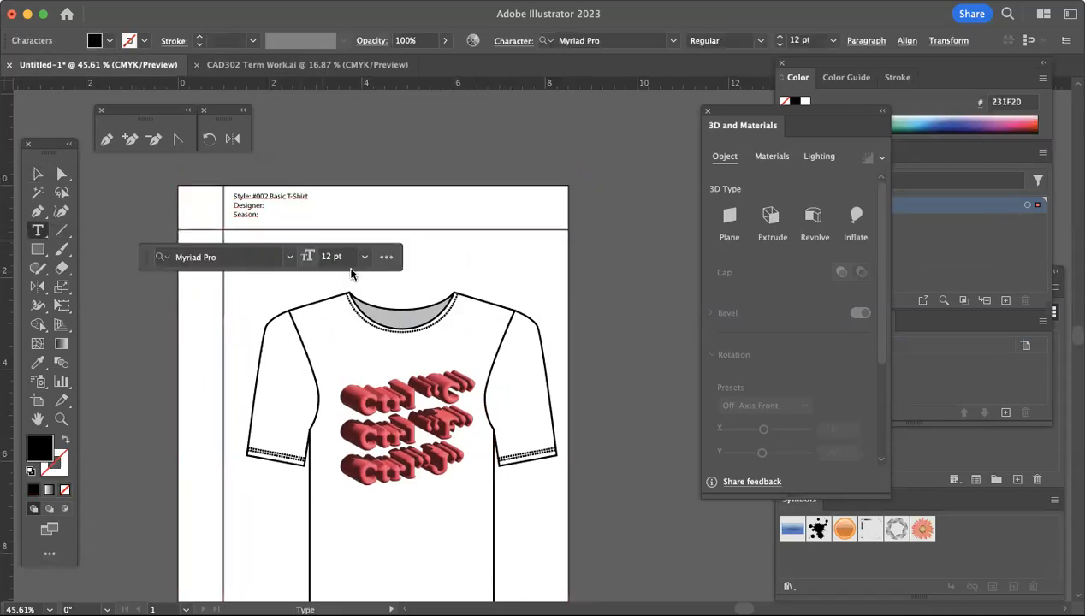
key(BackSpace)
key(BackSpace)
key(BackSpace)
key(BackSpace)
key(BackSpace)
key(BackSpace)
key(BackSpace)
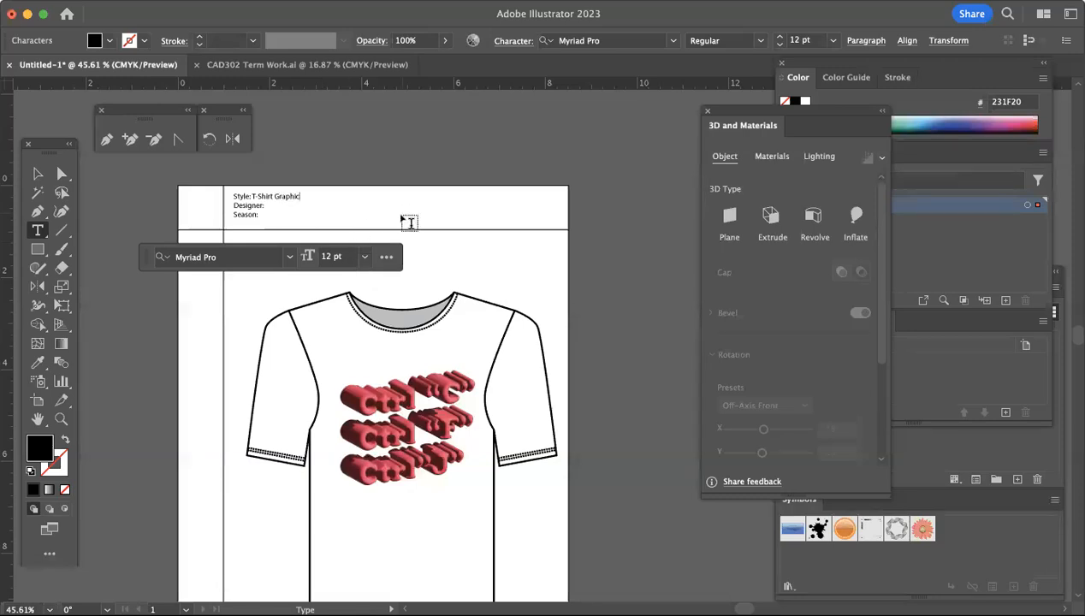
key(Escape)
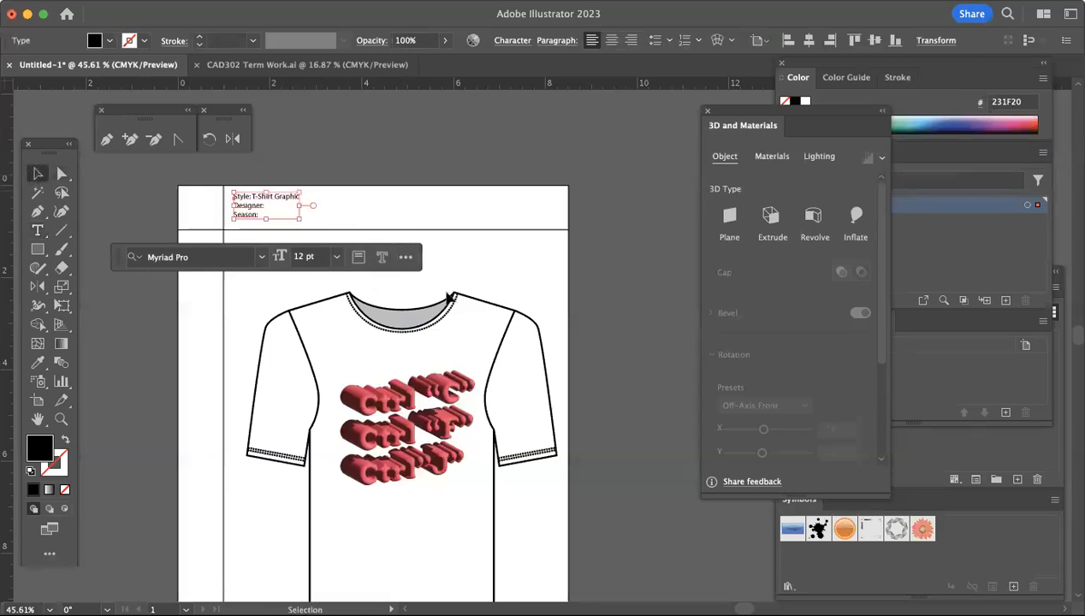
click(531, 278)
scroll(535, 287, down, 3)
scroll(535, 287, left, 2)
scroll(536, 287, up, 1)
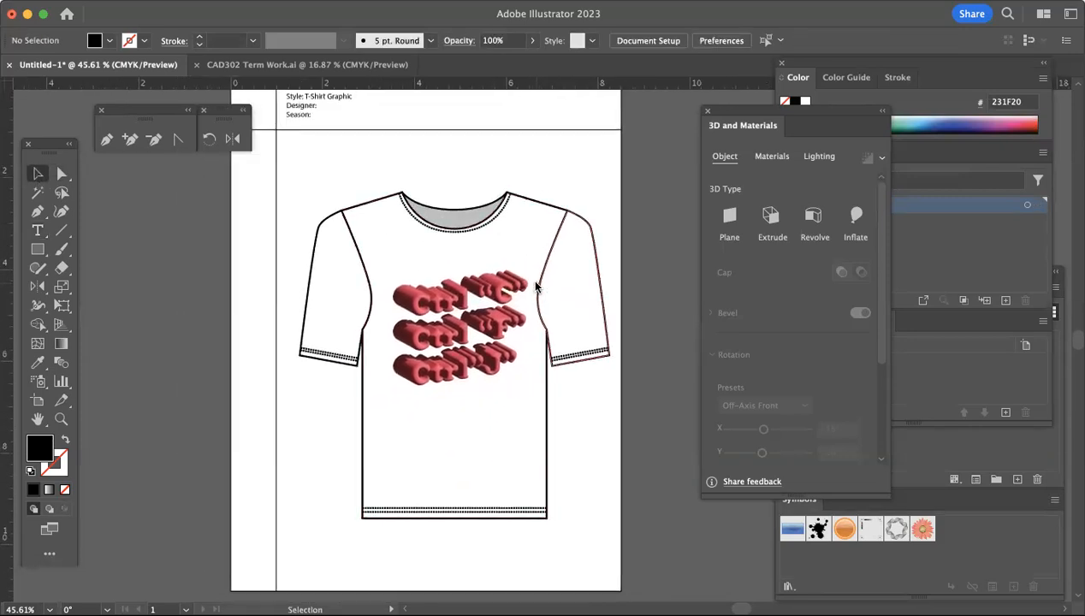
scroll(535, 286, up, 3)
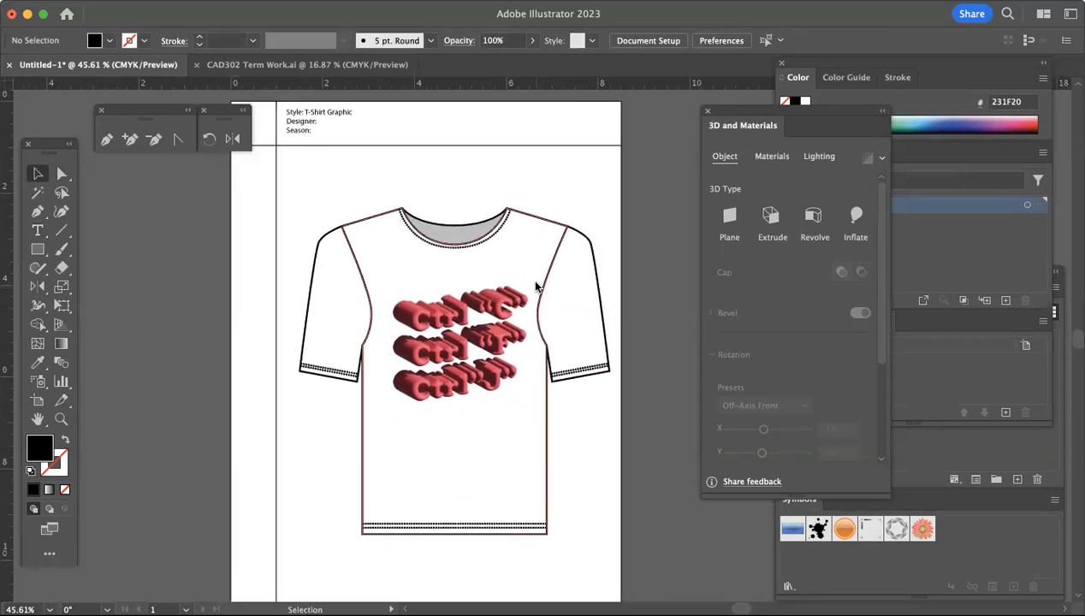